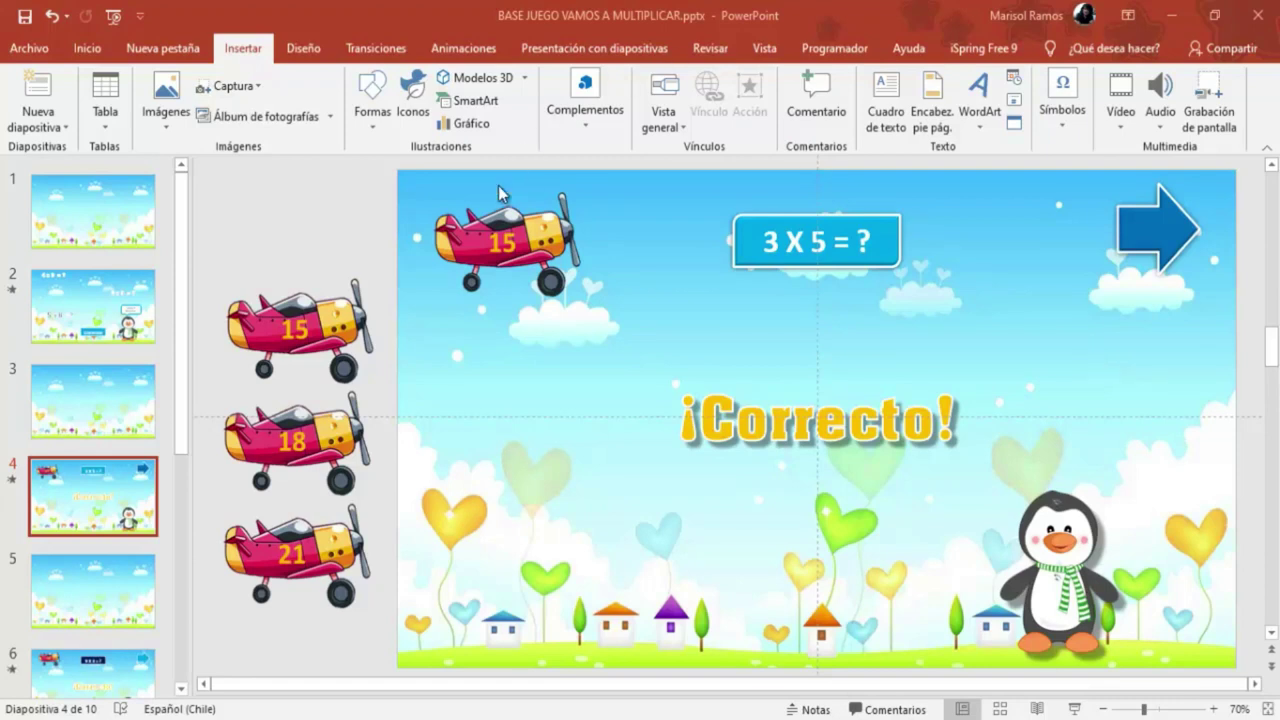
Delete the stray 15 airplane from the slide's top-left, then select the 15 answer plane beside it
{"action": "left_click", "coordinate": [478, 222]}
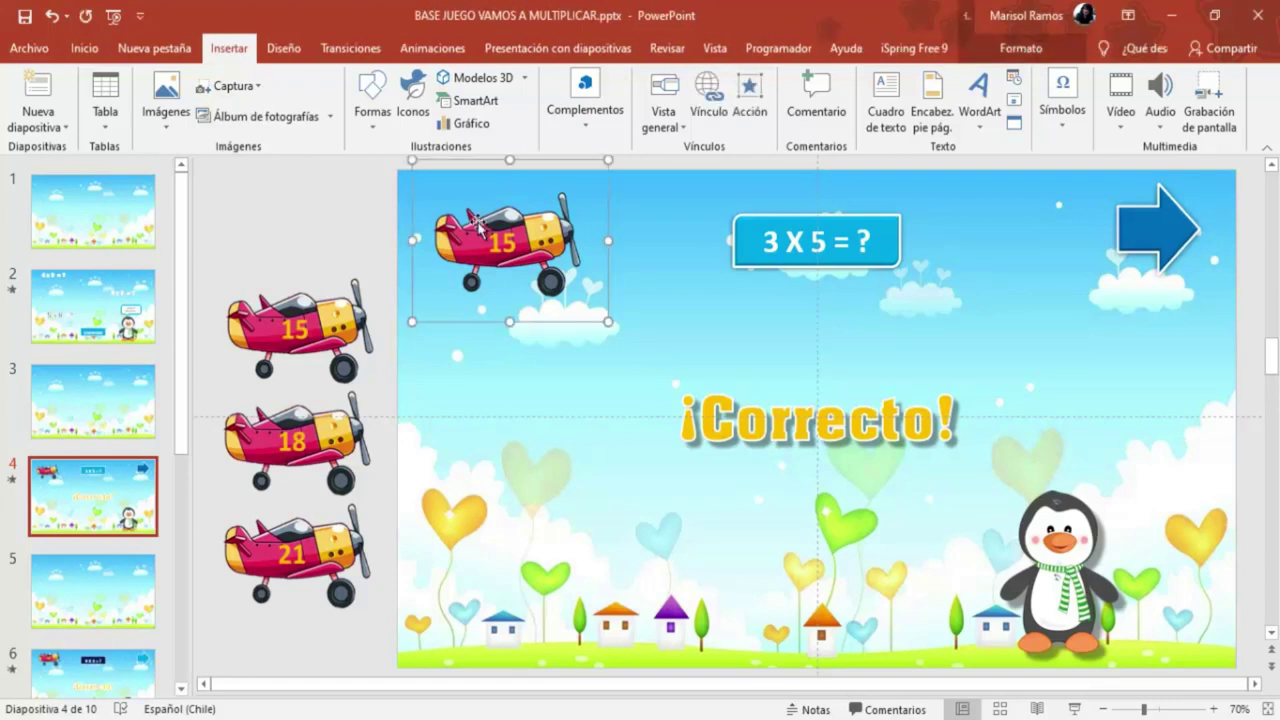
{"action": "key", "text": "Delete"}
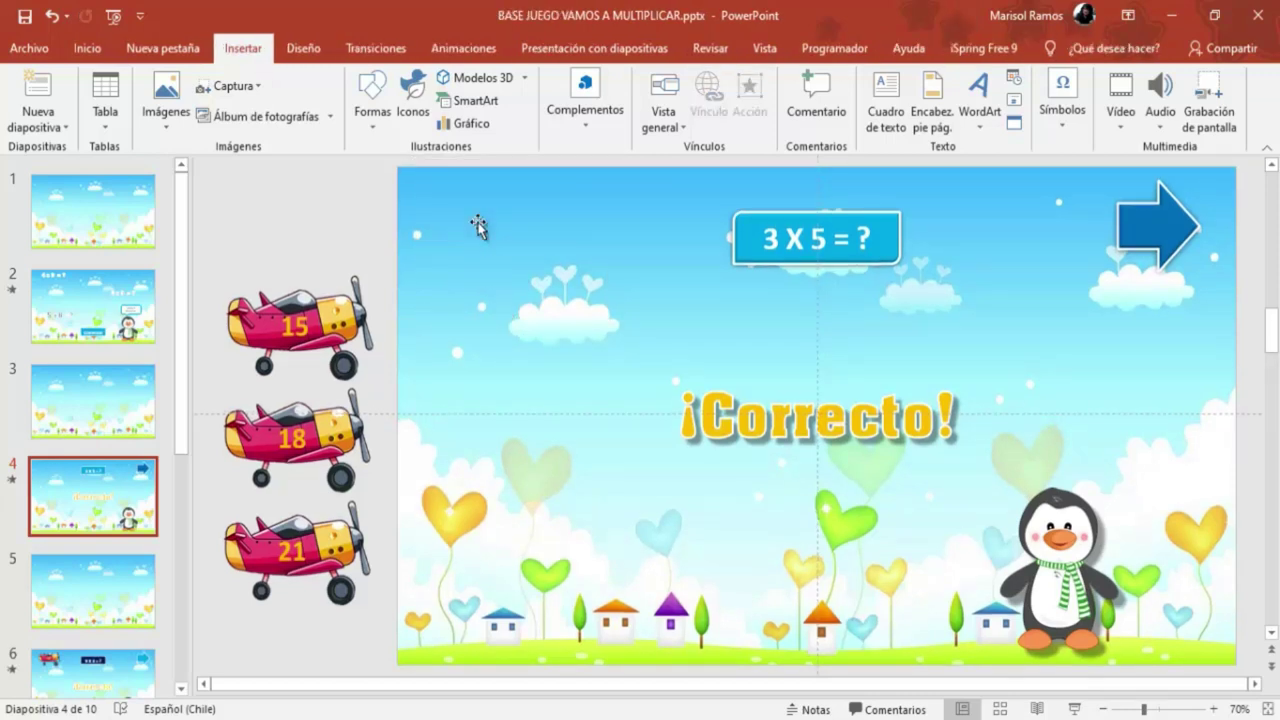
{"action": "left_click", "coordinate": [237, 312]}
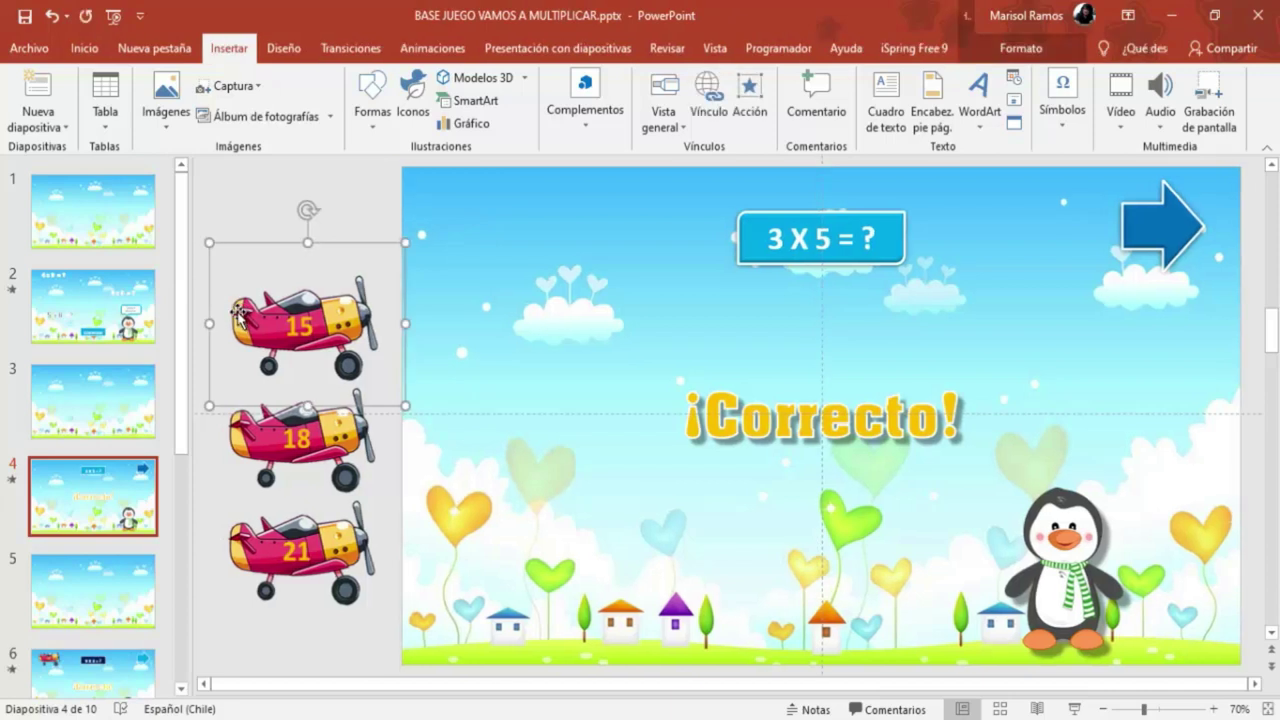
Apply a Líneas motion path set to Derecha and stretch its end to the slide's right edge
{"action": "left_click", "coordinate": [432, 48]}
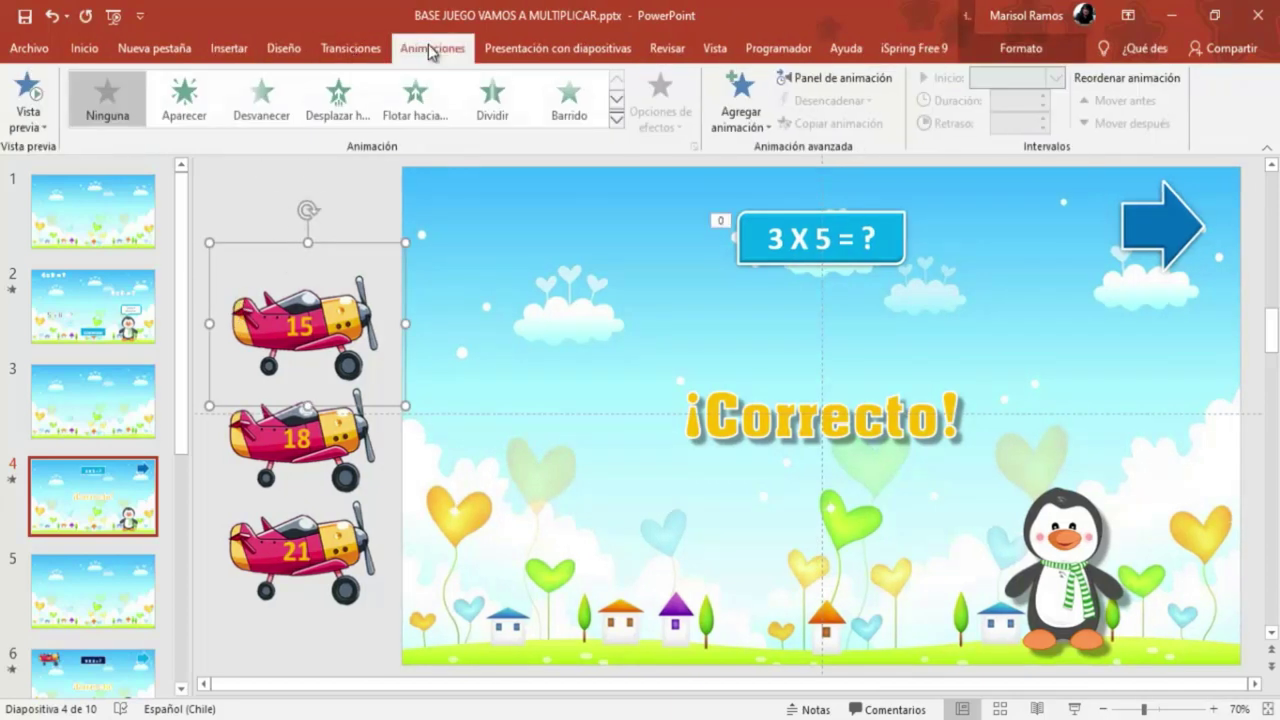
{"action": "left_click", "coordinate": [617, 120]}
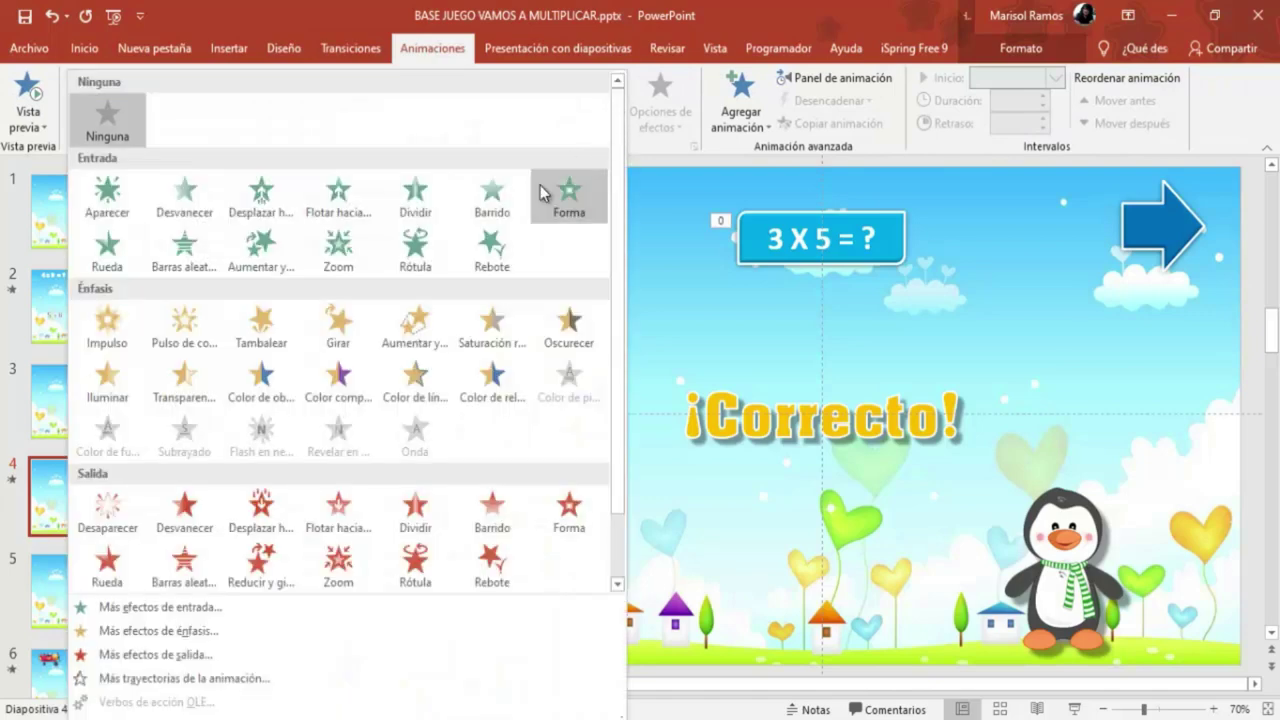
{"action": "scroll", "coordinate": [500, 190], "scroll_direction": "down", "scroll_amount": 2}
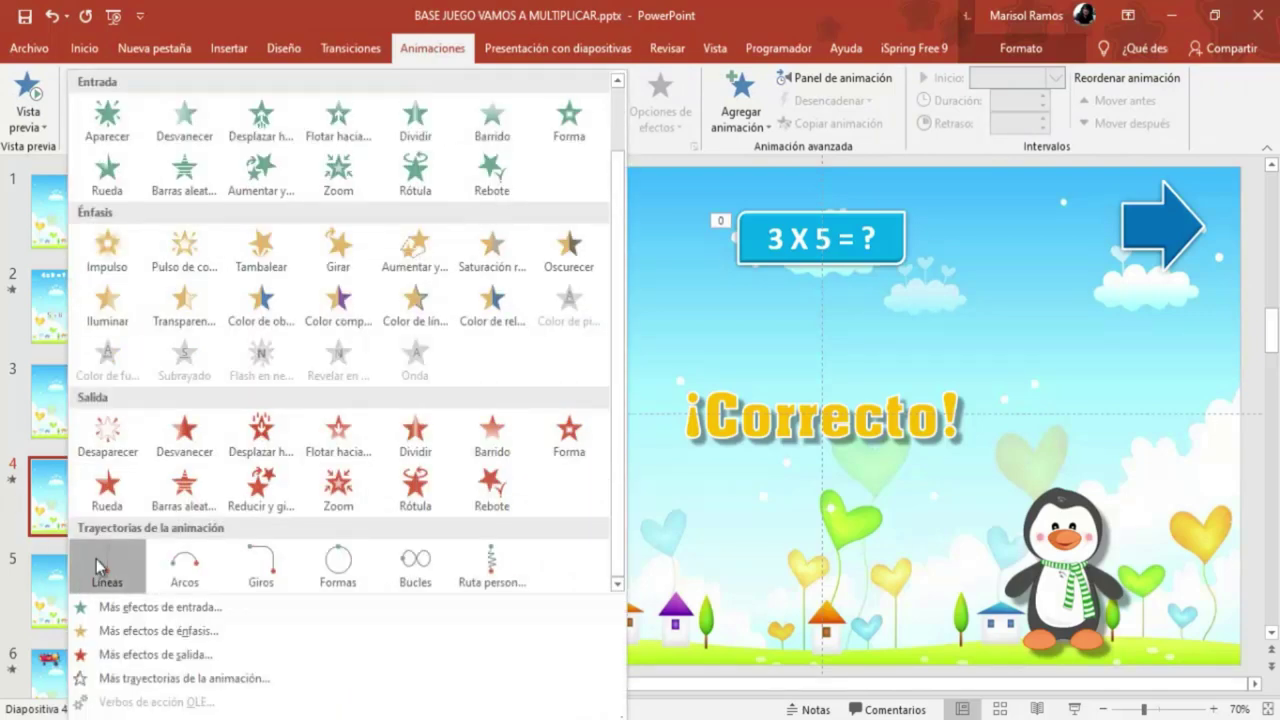
{"action": "left_click", "coordinate": [106, 563]}
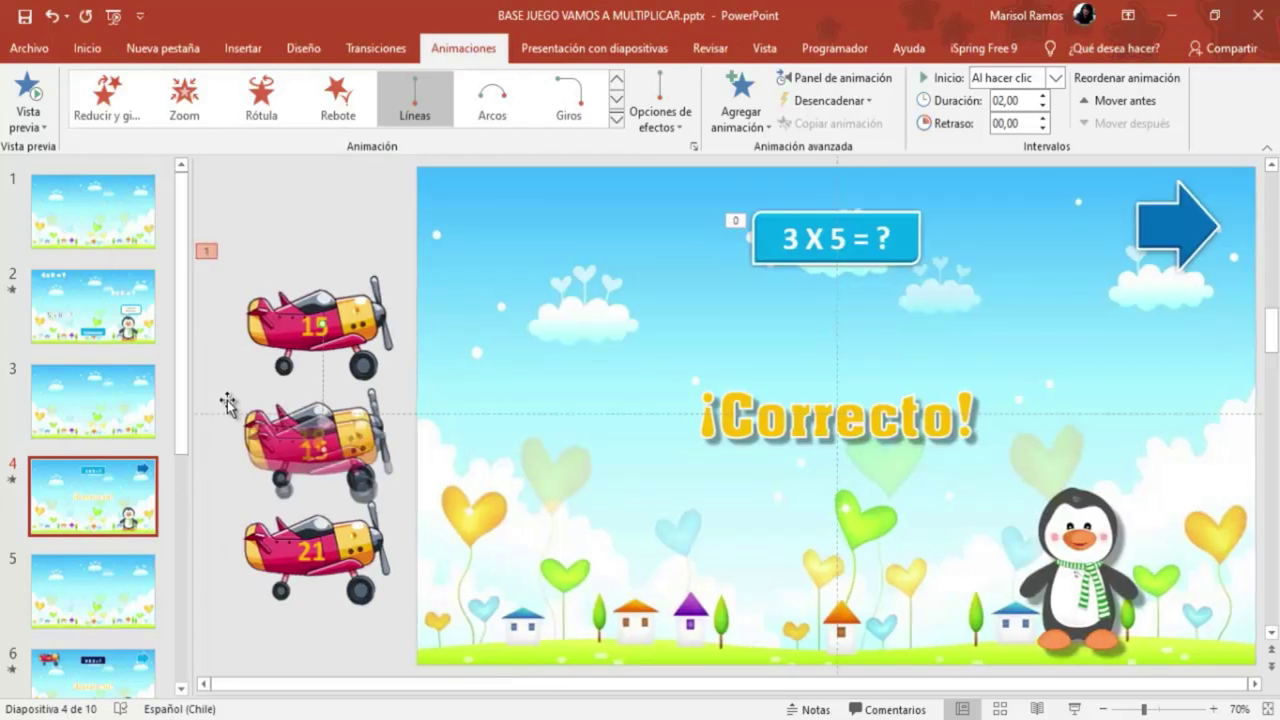
{"action": "left_click", "coordinate": [679, 128]}
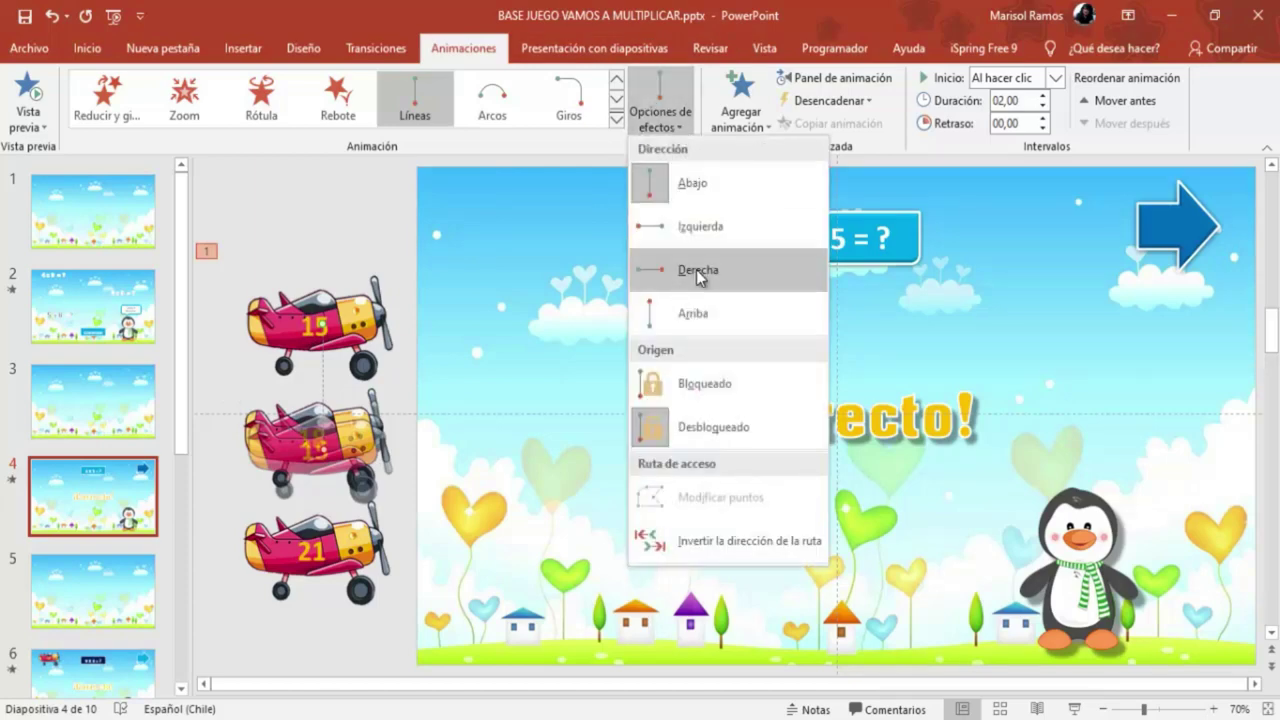
{"action": "left_click", "coordinate": [697, 272]}
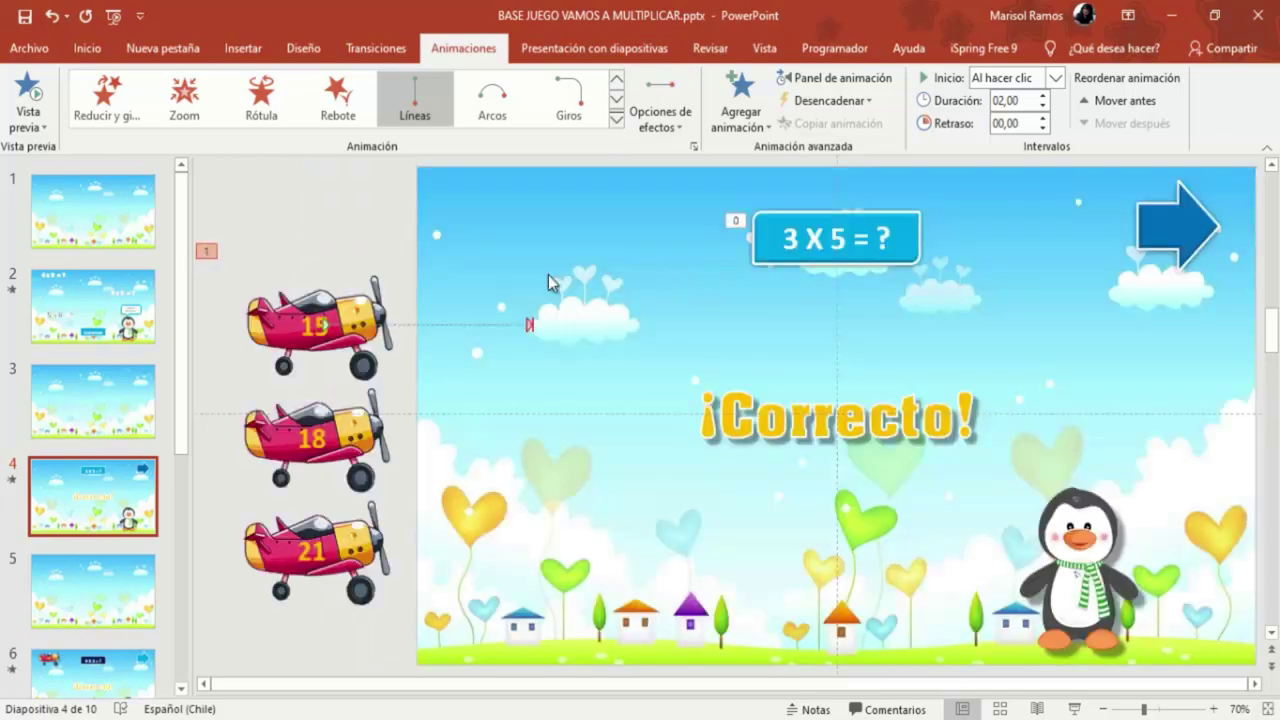
{"action": "left_click", "coordinate": [531, 326]}
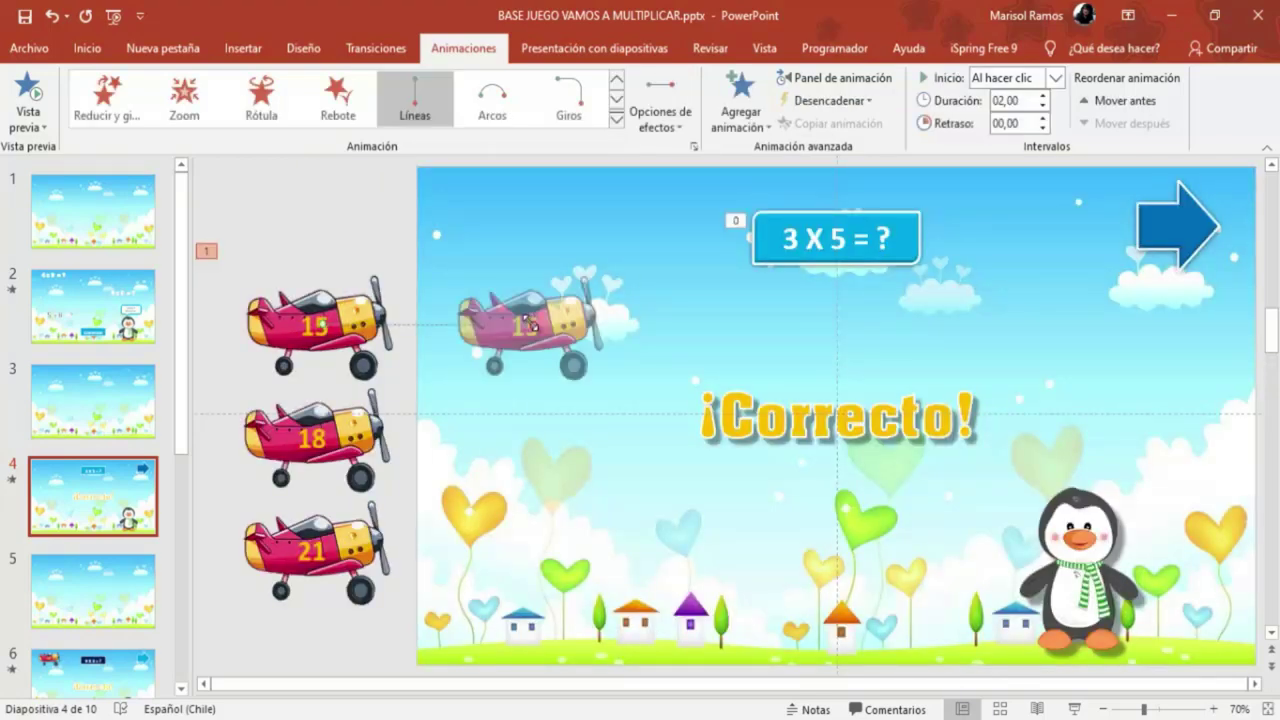
{"action": "left_click_drag", "start_coordinate": [528, 323], "coordinate": [1230, 322]}
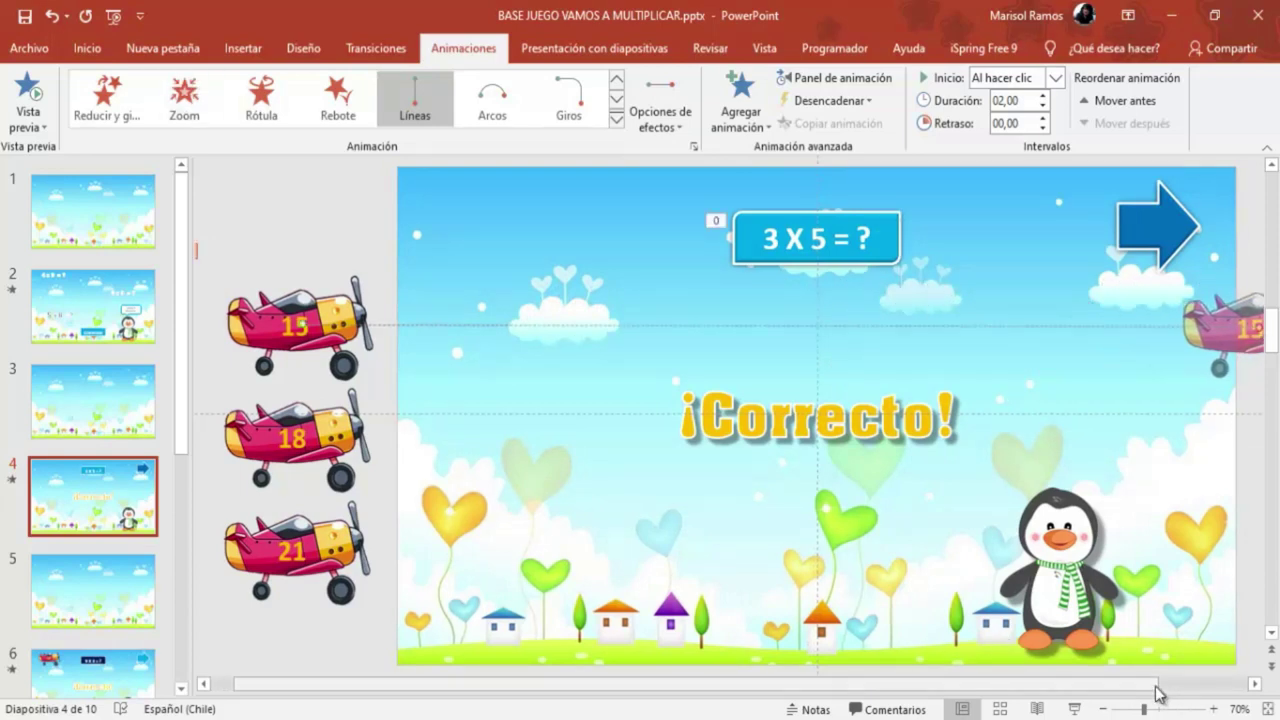
{"action": "left_click", "coordinate": [1218, 684]}
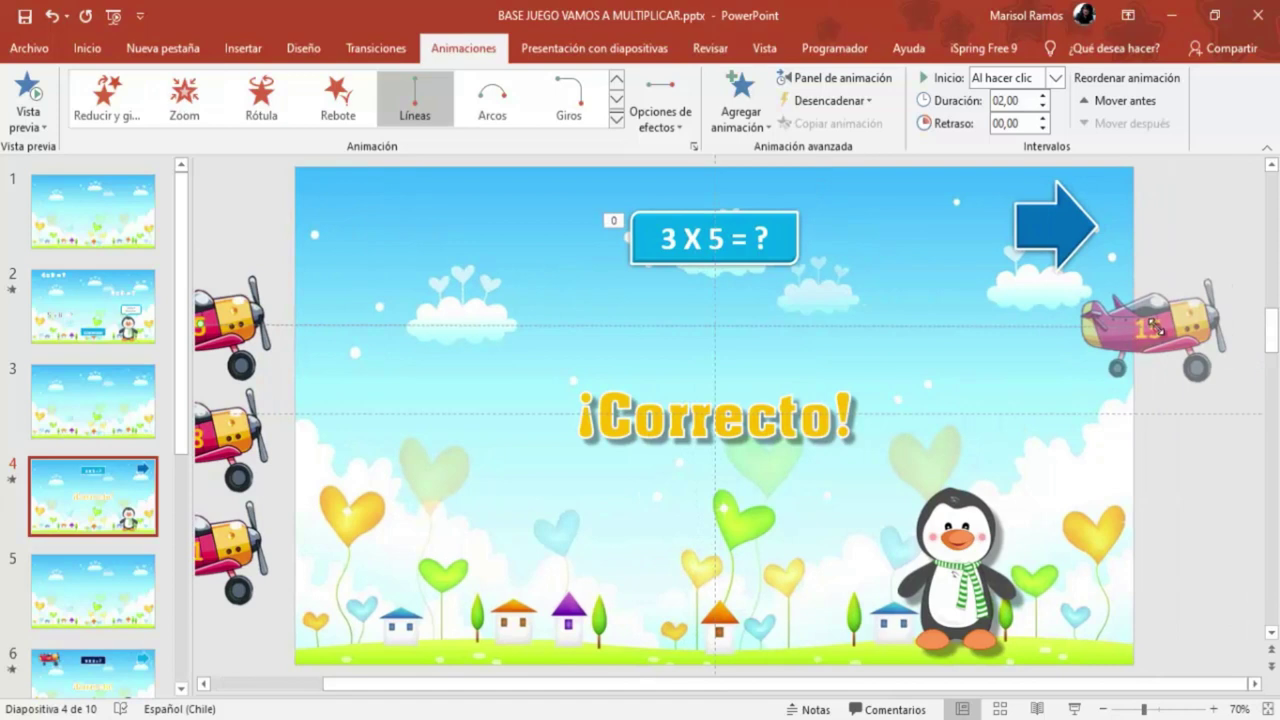
Extend the flight path end slightly and set the flight to start Con la anterior
{"action": "left_click_drag", "start_coordinate": [1155, 325], "coordinate": [1243, 325]}
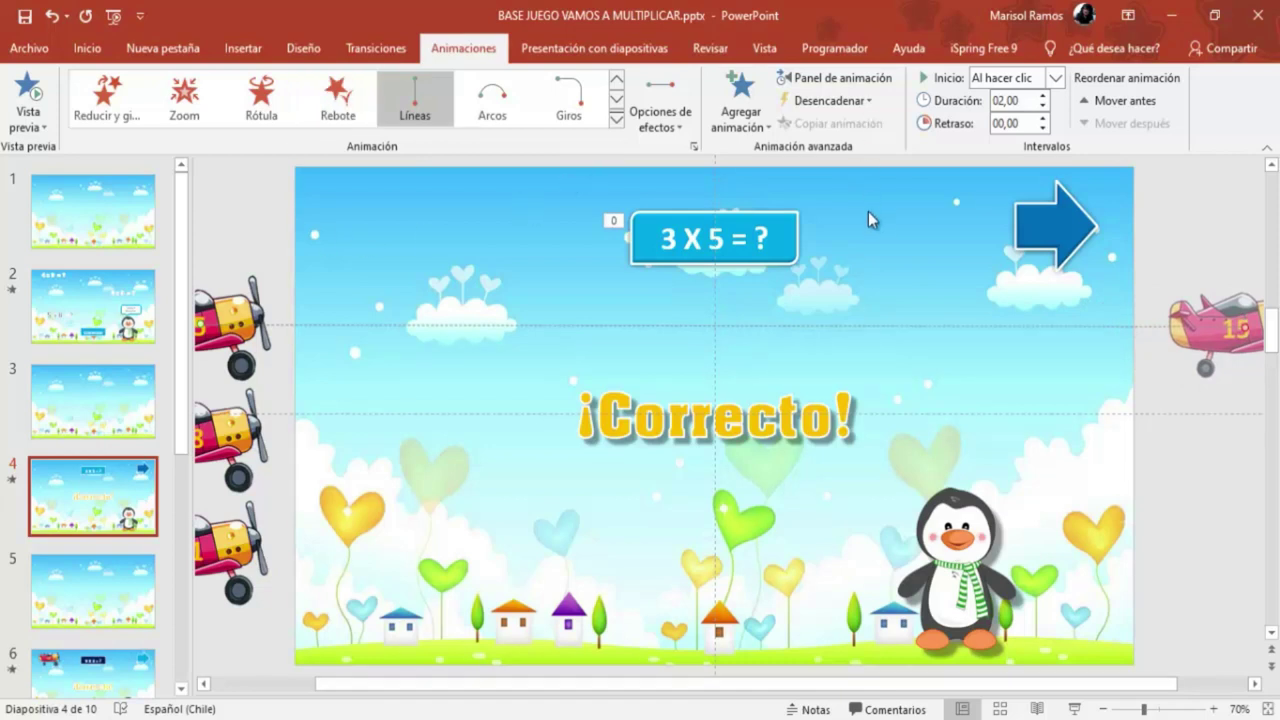
{"action": "left_click", "coordinate": [1055, 78]}
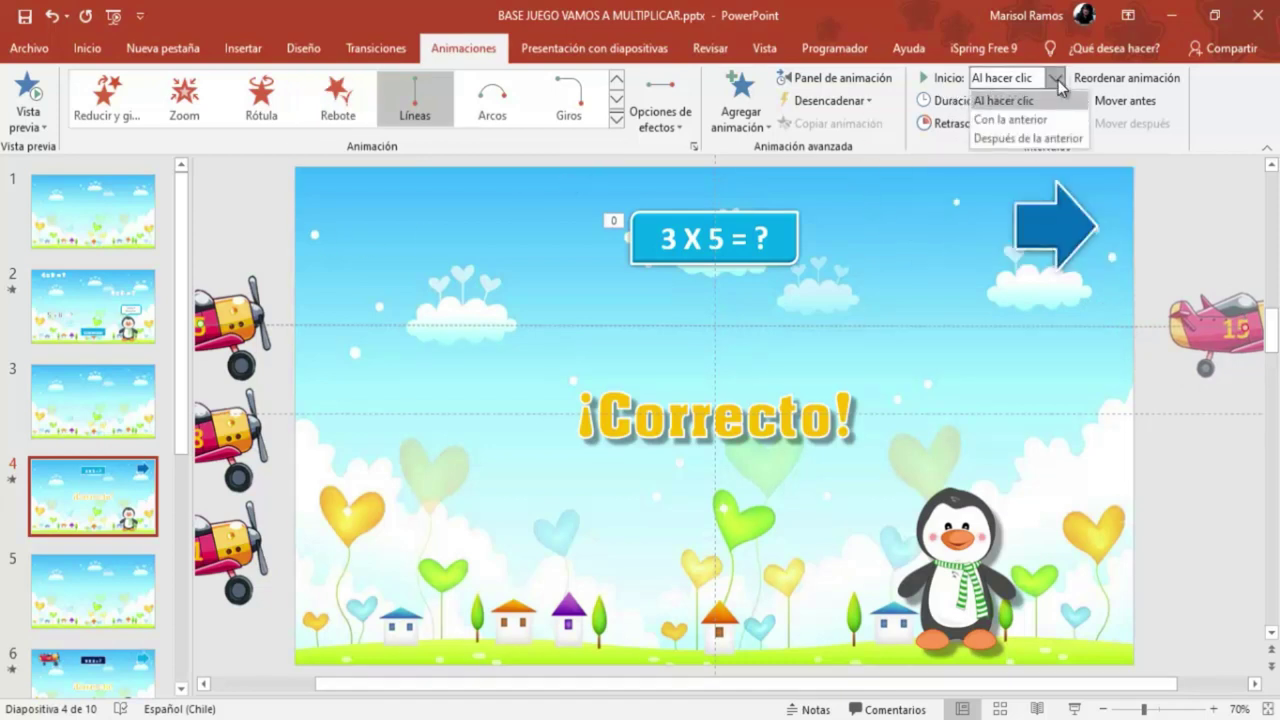
{"action": "left_click", "coordinate": [1025, 119]}
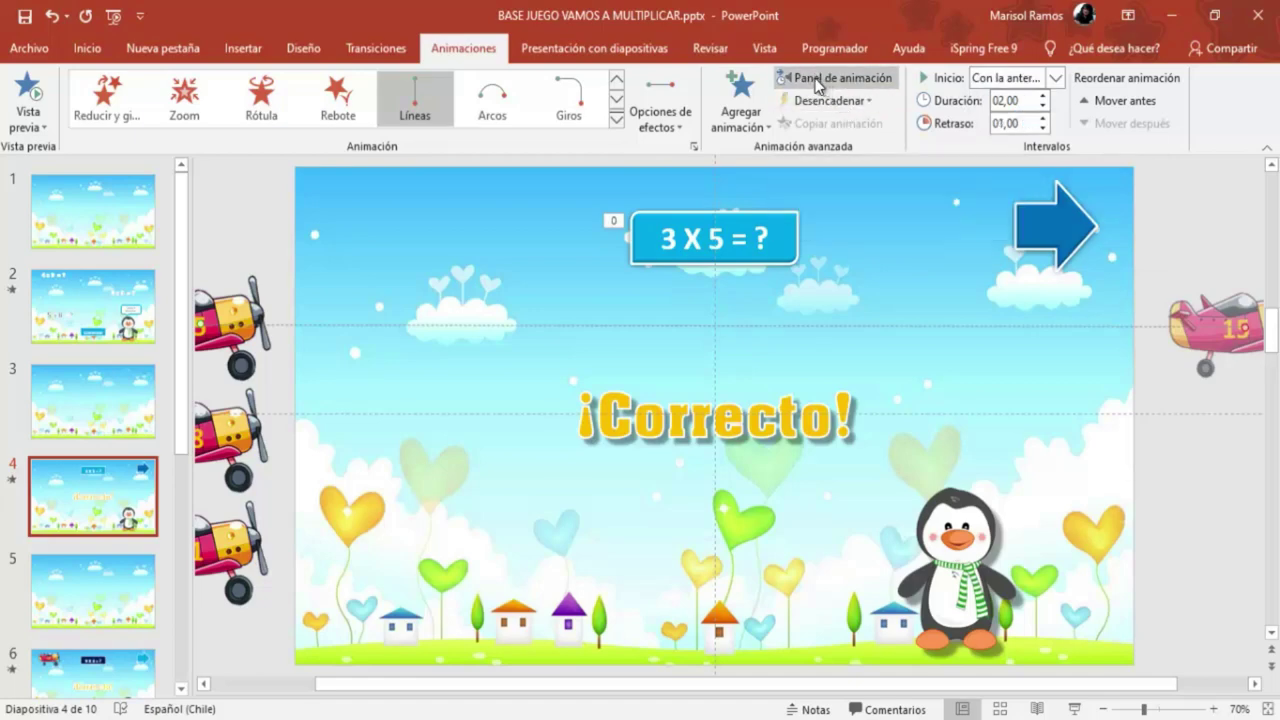
Set the flight to last 5 seconds, repeat until slide end, and play the slide show
{"action": "left_click", "coordinate": [815, 80]}
{"action": "left_click", "coordinate": [1255, 265]}
{"action": "left_click", "coordinate": [1088, 381]}
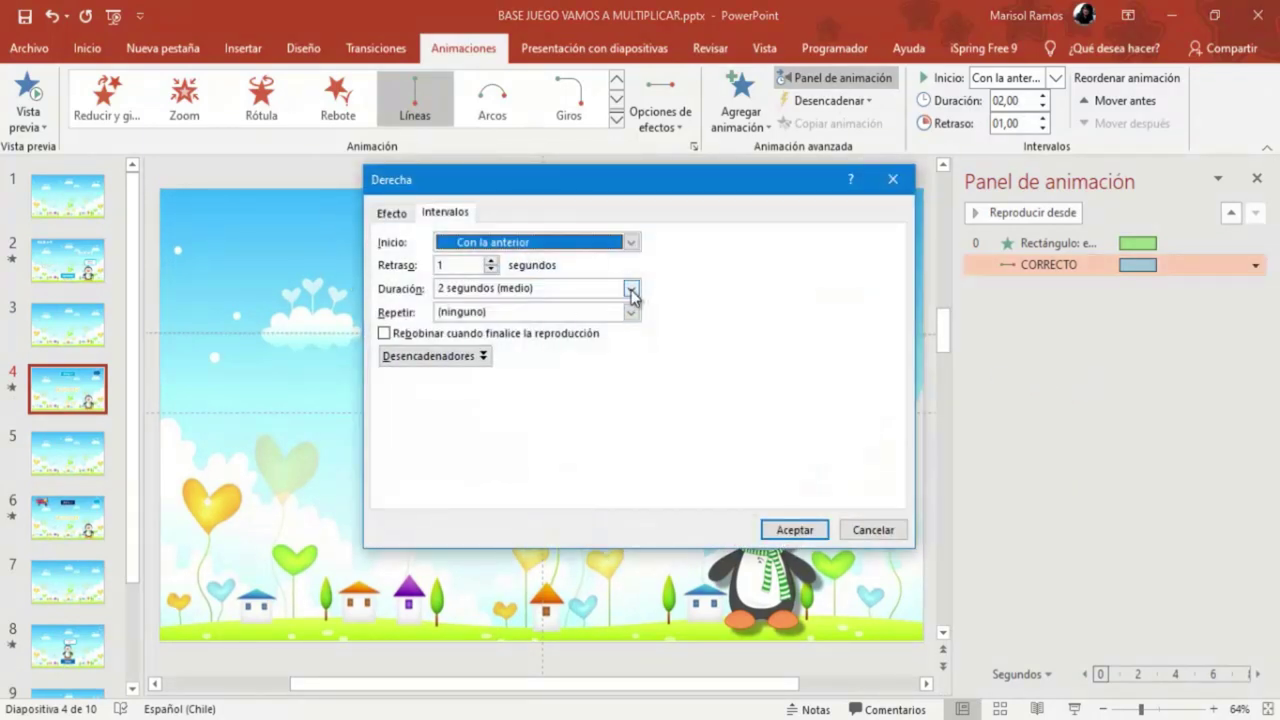
{"action": "left_click", "coordinate": [631, 290]}
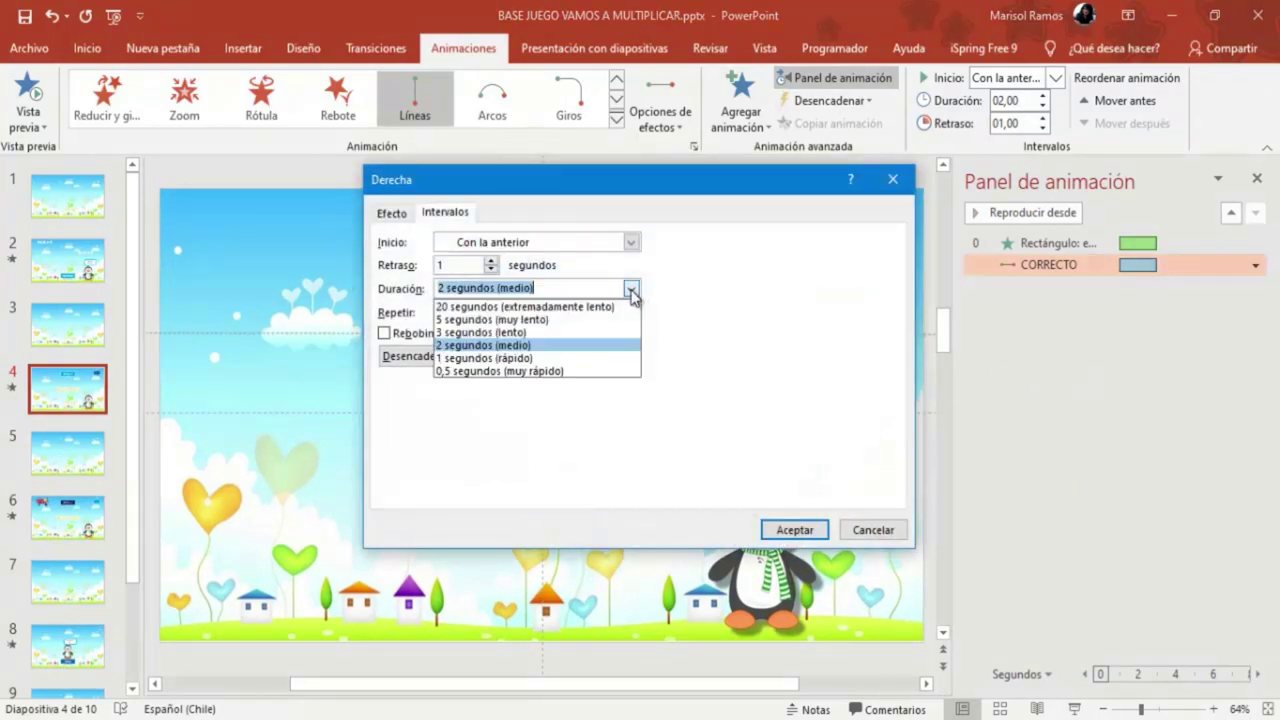
{"action": "left_click", "coordinate": [467, 320]}
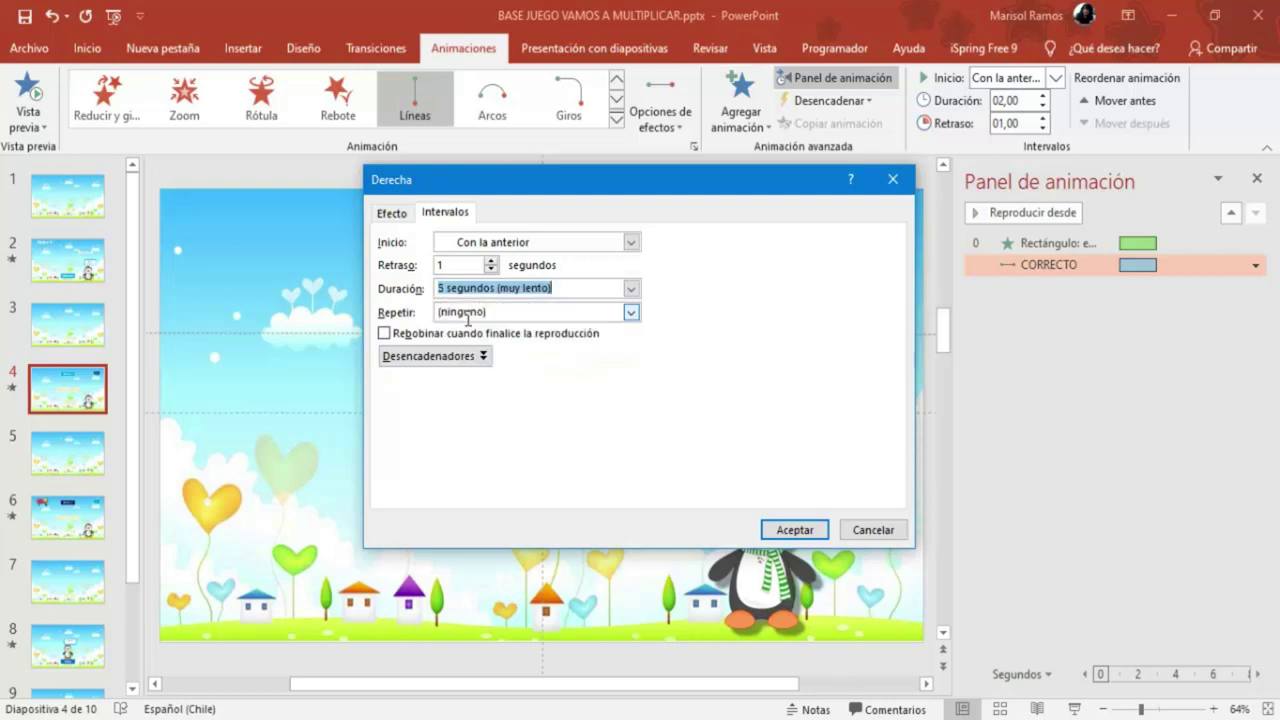
{"action": "left_click", "coordinate": [631, 312]}
{"action": "left_click", "coordinate": [466, 421]}
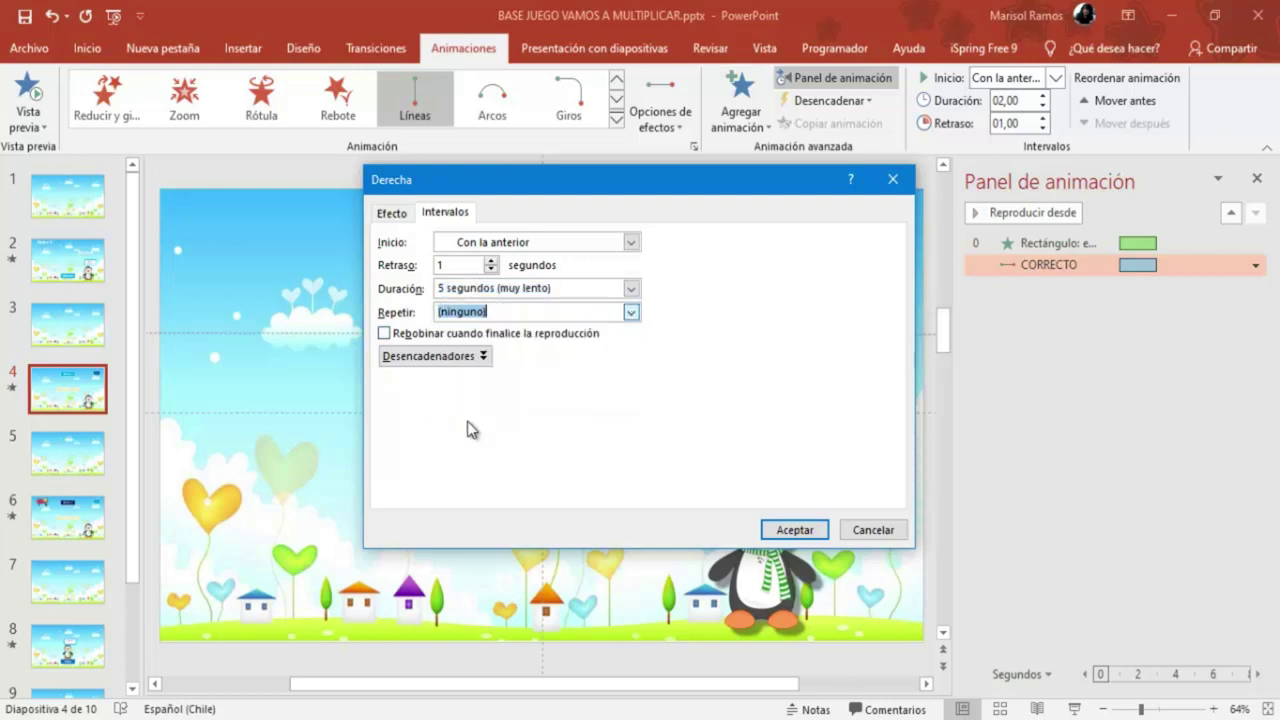
{"action": "left_click", "coordinate": [797, 528]}
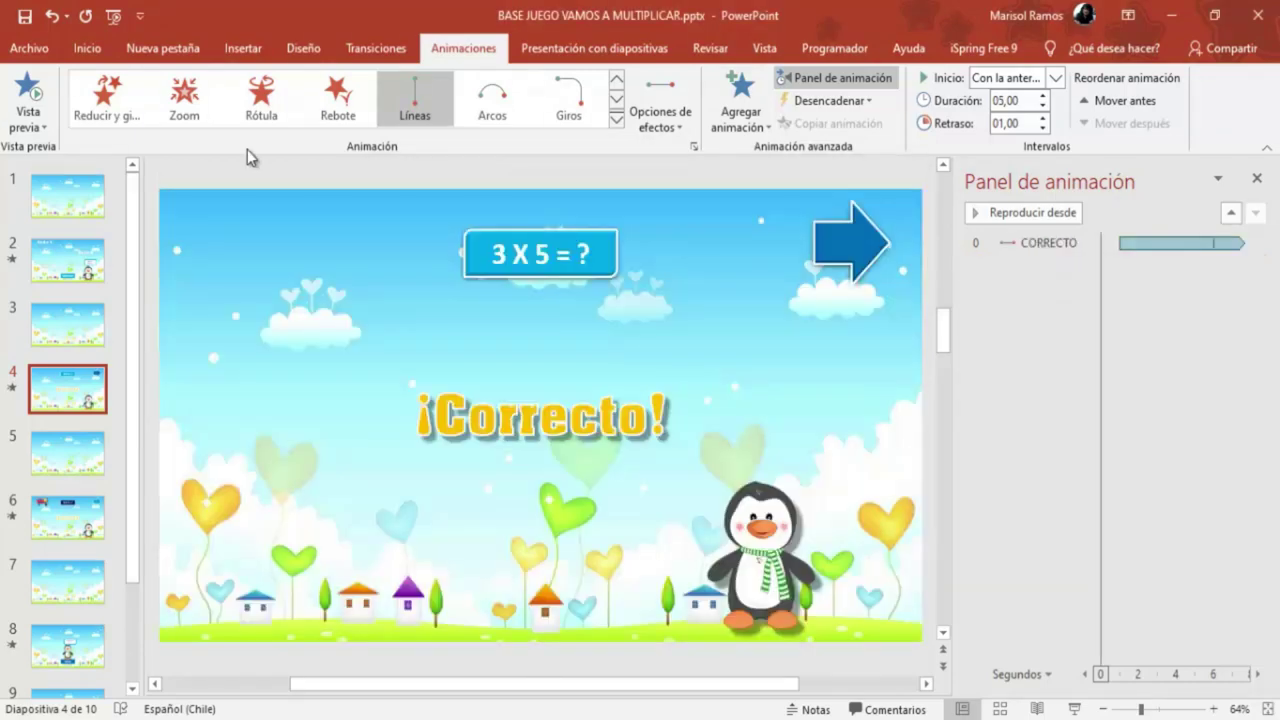
{"action": "left_click", "coordinate": [1076, 709]}
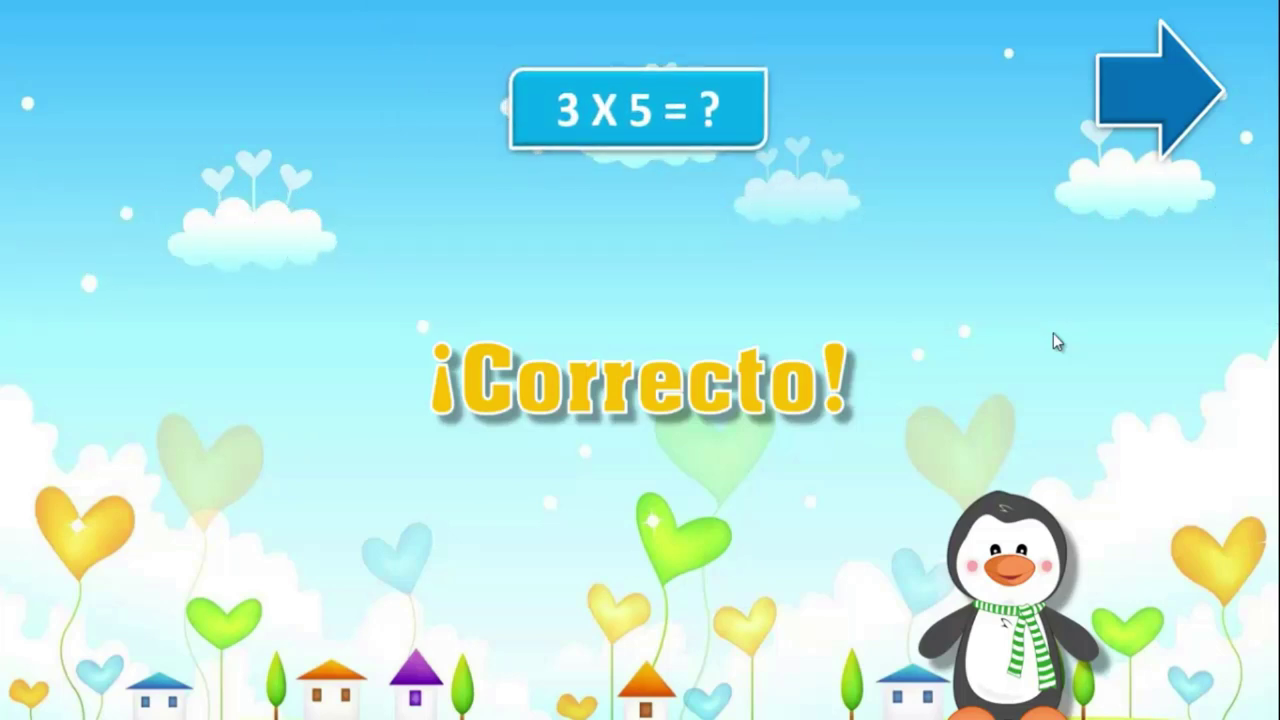
Exit the slide show, close the Panel de animación, and reselect the 15 airplane
{"action": "key", "text": "Escape"}
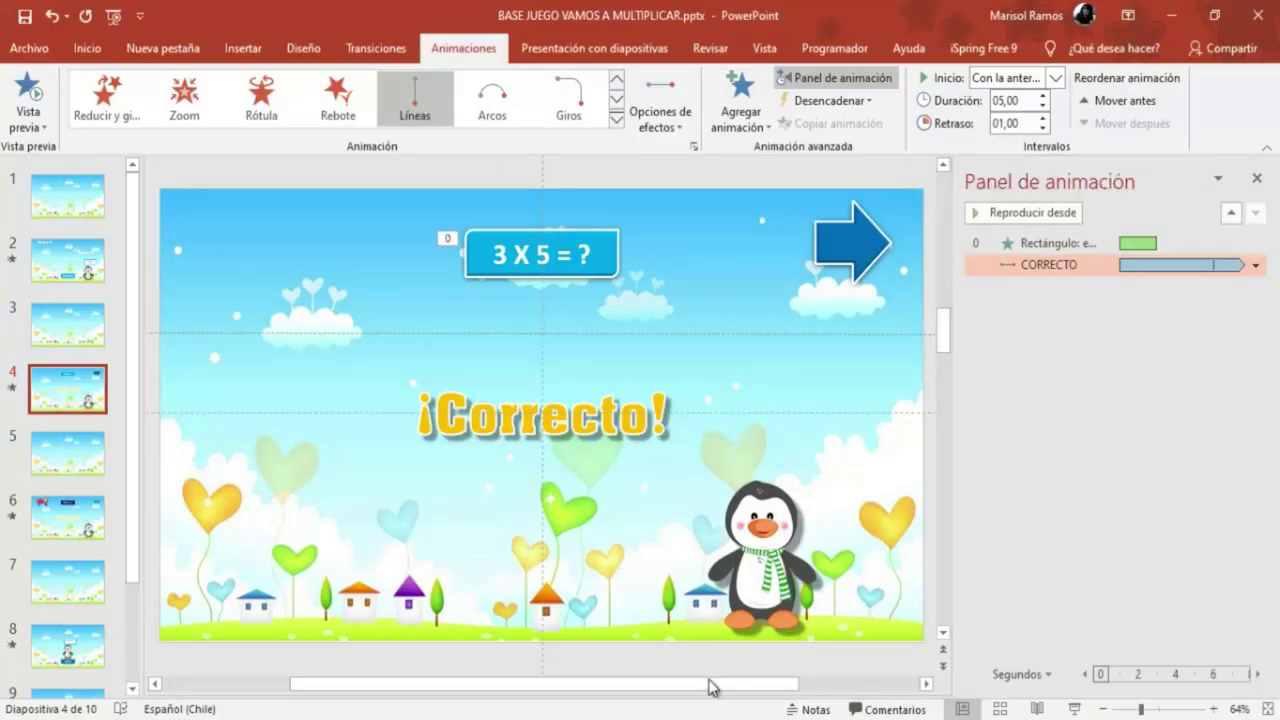
{"action": "left_click", "coordinate": [1257, 181]}
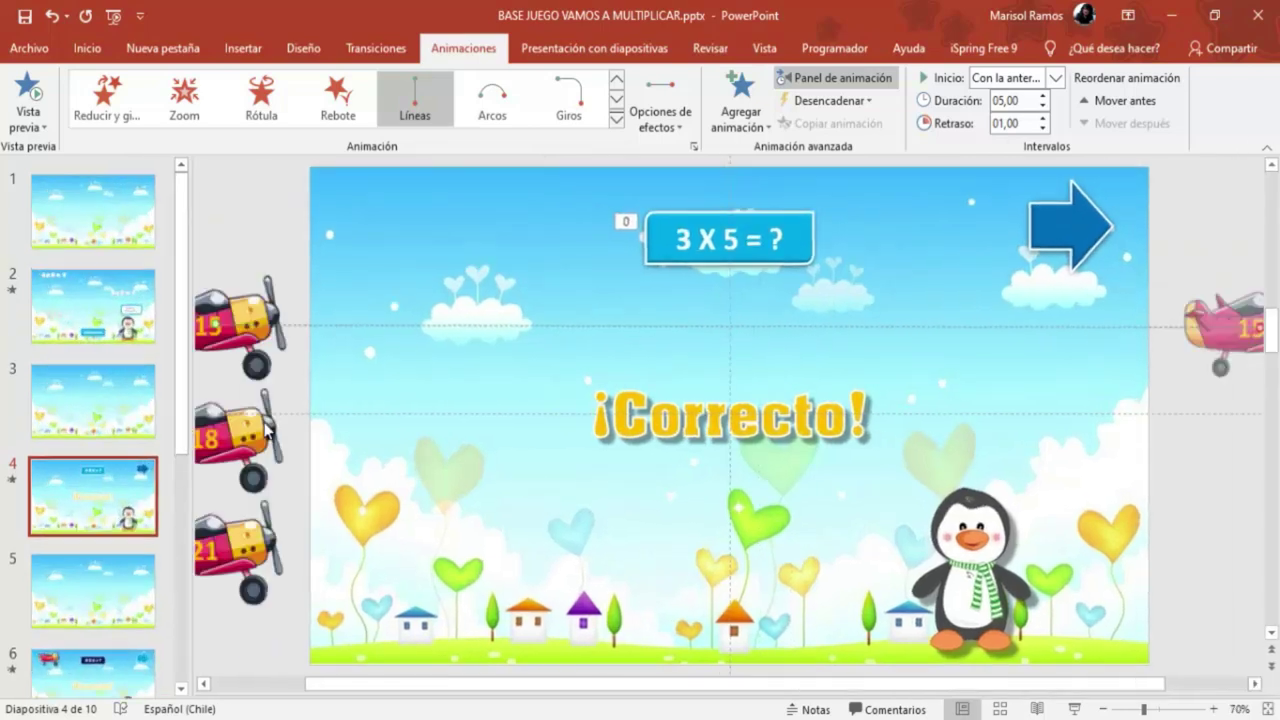
{"action": "left_click", "coordinate": [246, 318]}
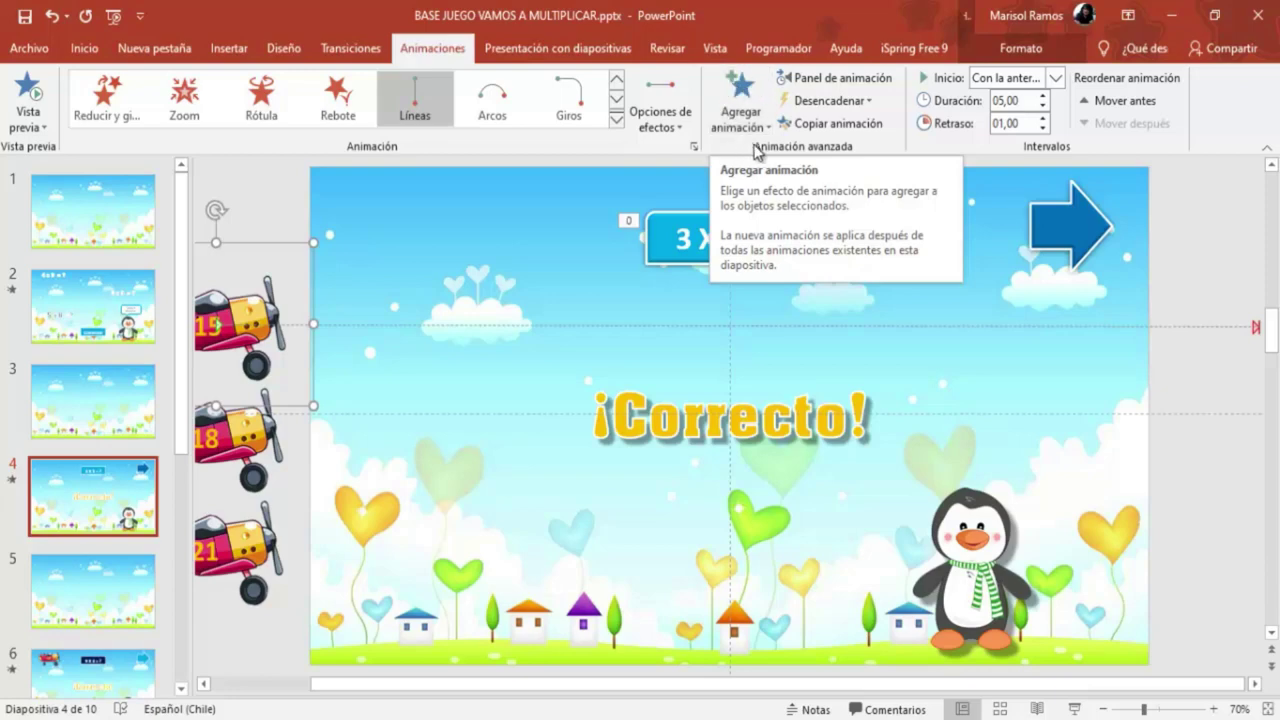
Add the Desaparecer exit effect to the selected 15 airplane
{"action": "left_click", "coordinate": [768, 128]}
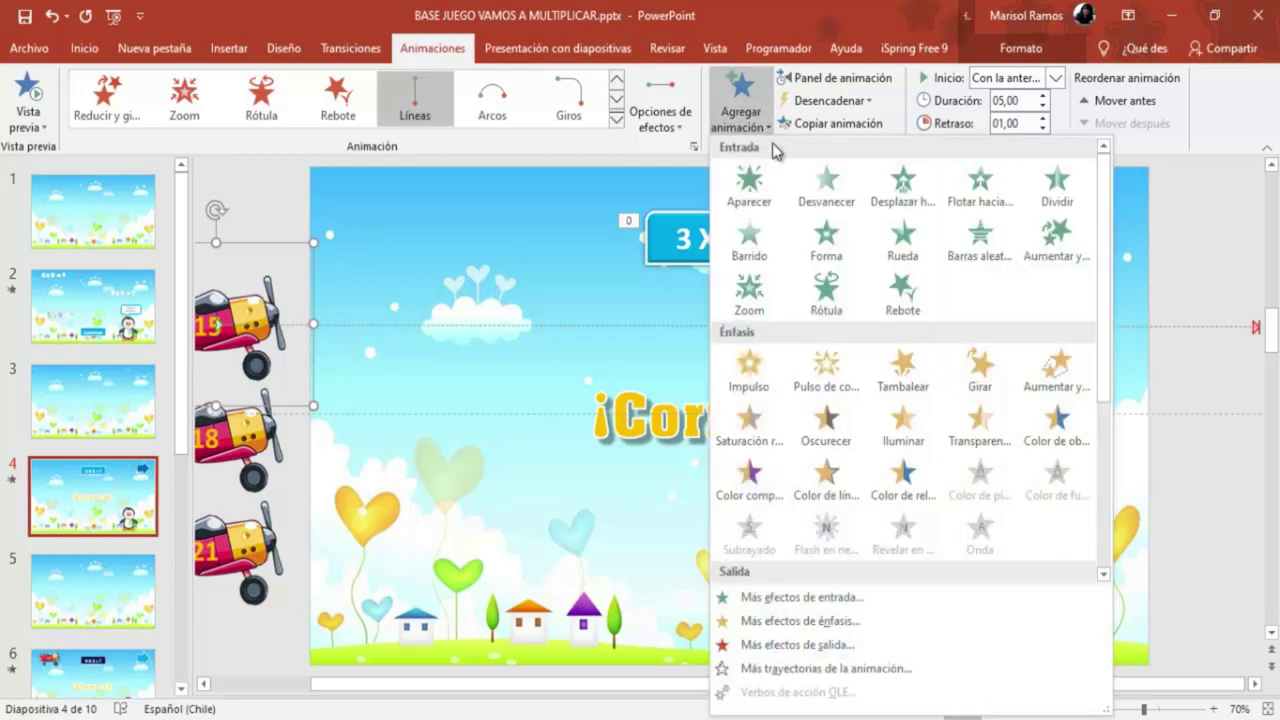
{"action": "scroll", "coordinate": [808, 255], "scroll_direction": "down", "scroll_amount": 3}
{"action": "scroll", "coordinate": [808, 255], "scroll_direction": "down", "scroll_amount": 2}
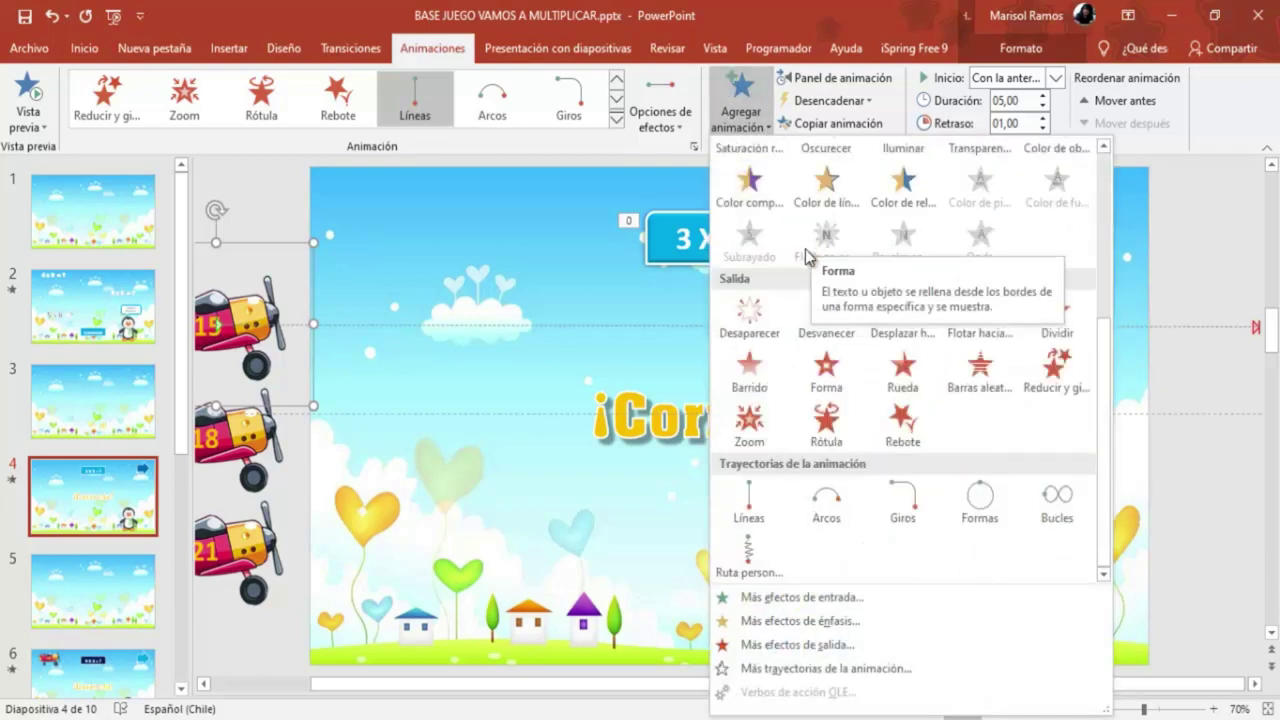
{"action": "left_click", "coordinate": [750, 316]}
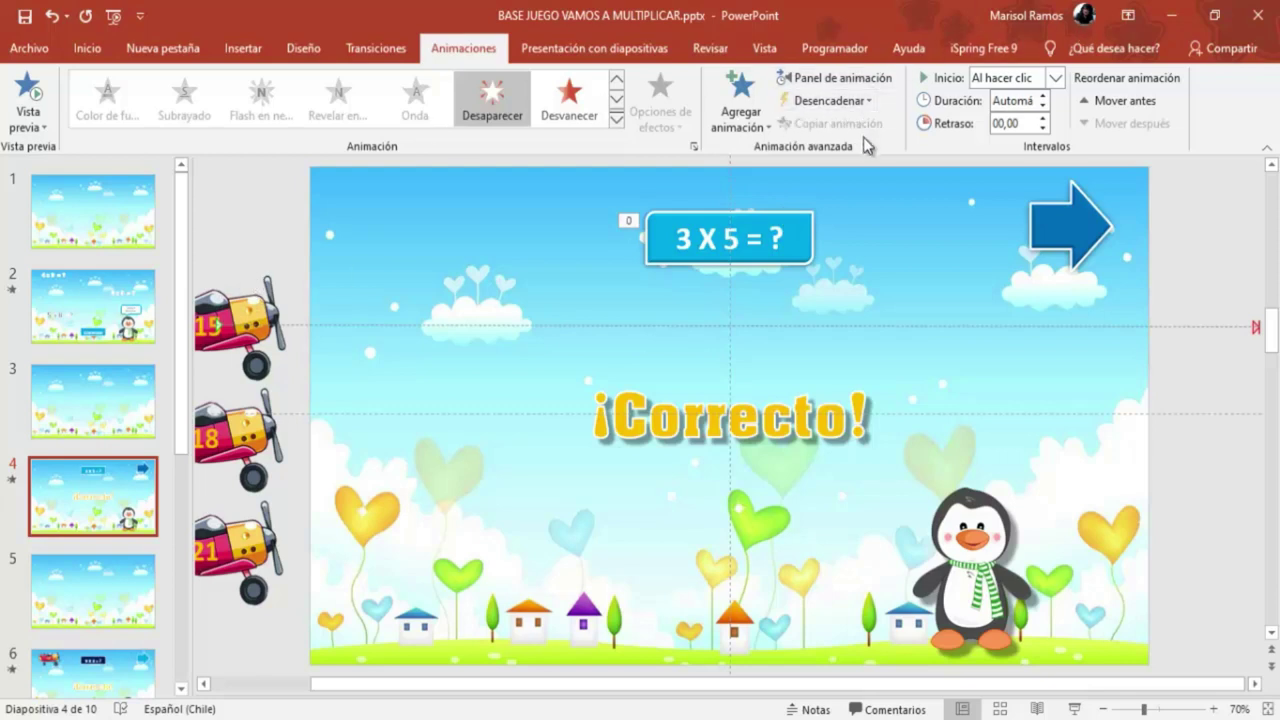
{"action": "left_click", "coordinate": [869, 101]}
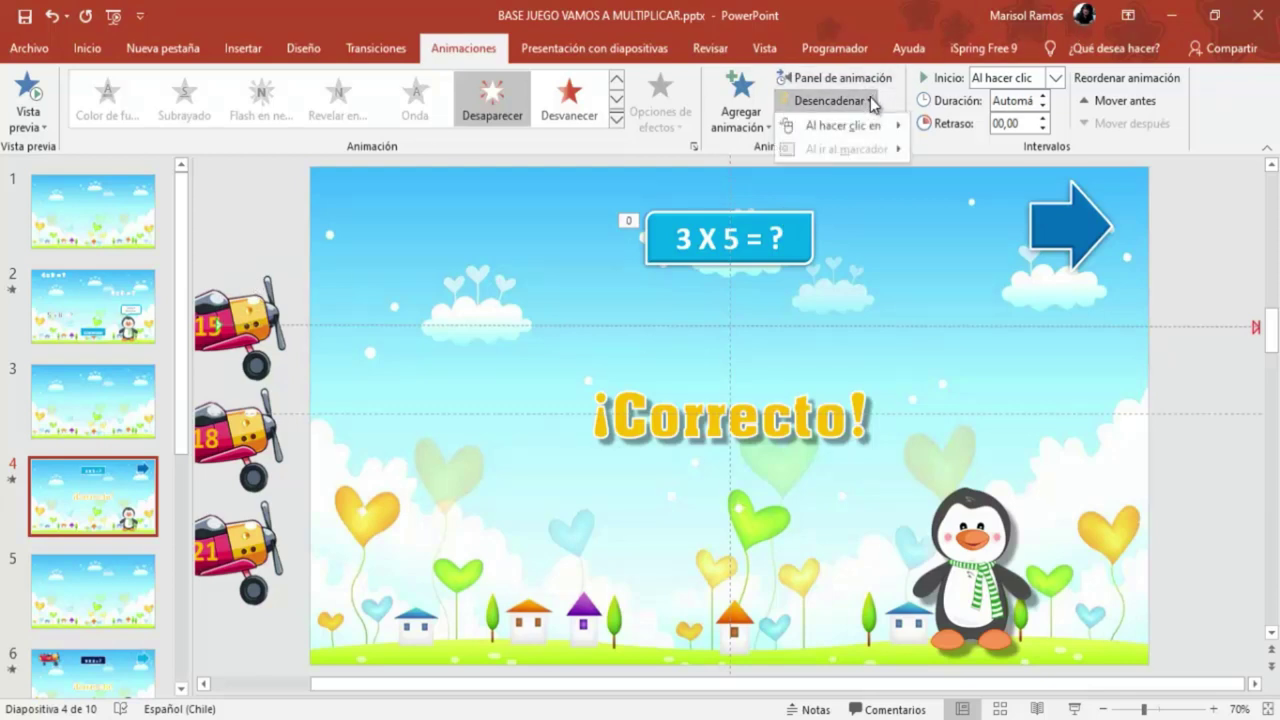
Trigger the disappearance when CORRECTO is clicked and set it to start Con la anterior
{"action": "mouse_move", "coordinate": [867, 129]}
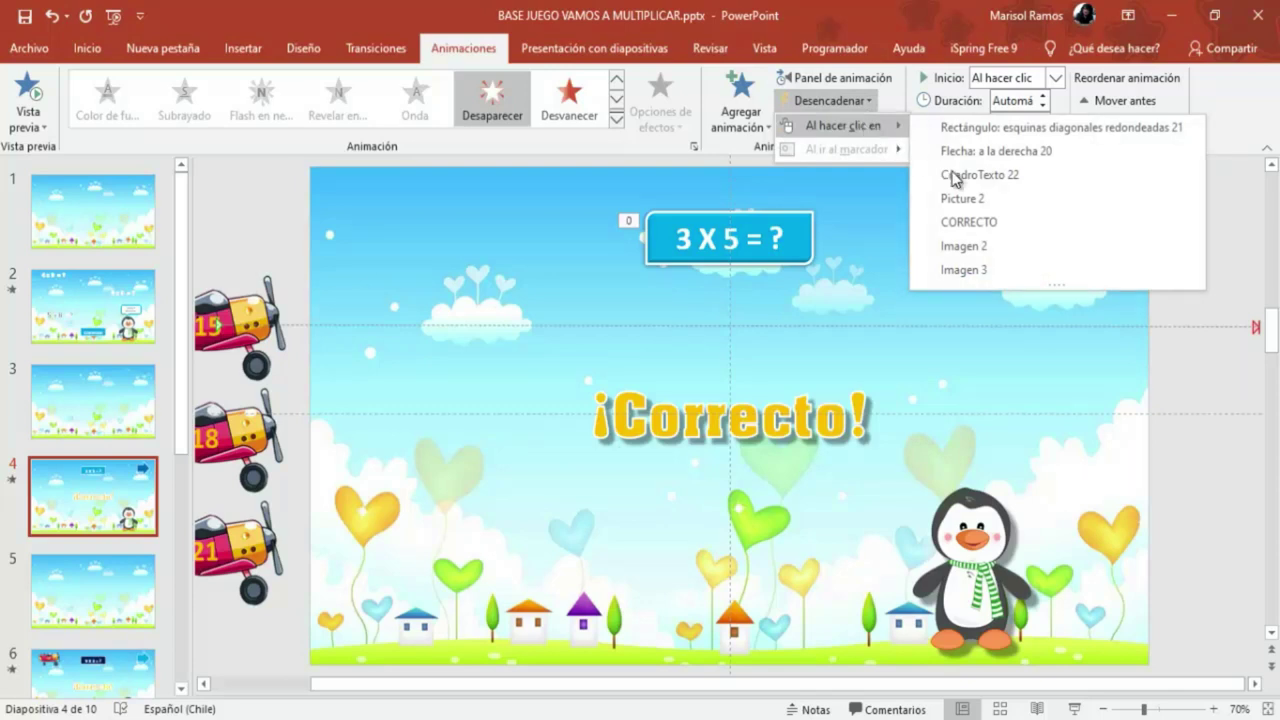
{"action": "left_click", "coordinate": [975, 222]}
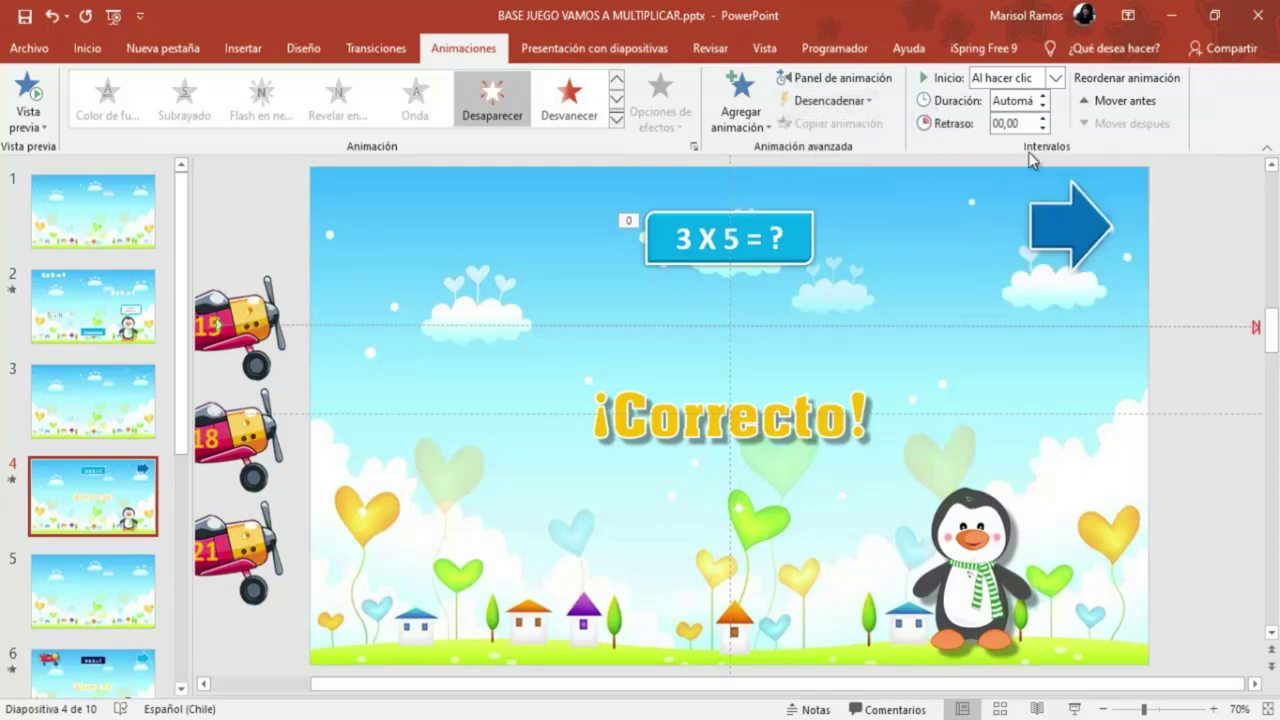
{"action": "left_click", "coordinate": [1000, 80]}
{"action": "left_click", "coordinate": [1005, 117]}
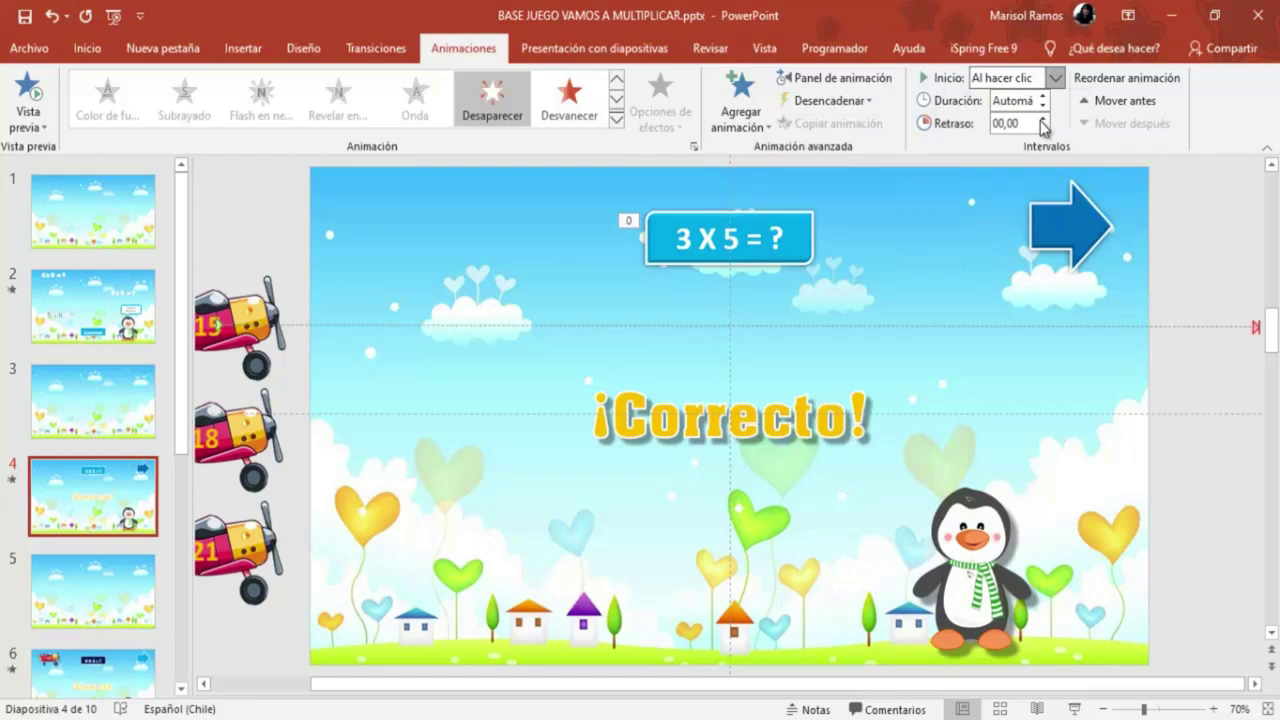
Preview the slide show briefly, then return to editing with the 15 airplane selected
{"action": "left_click", "coordinate": [1075, 707]}
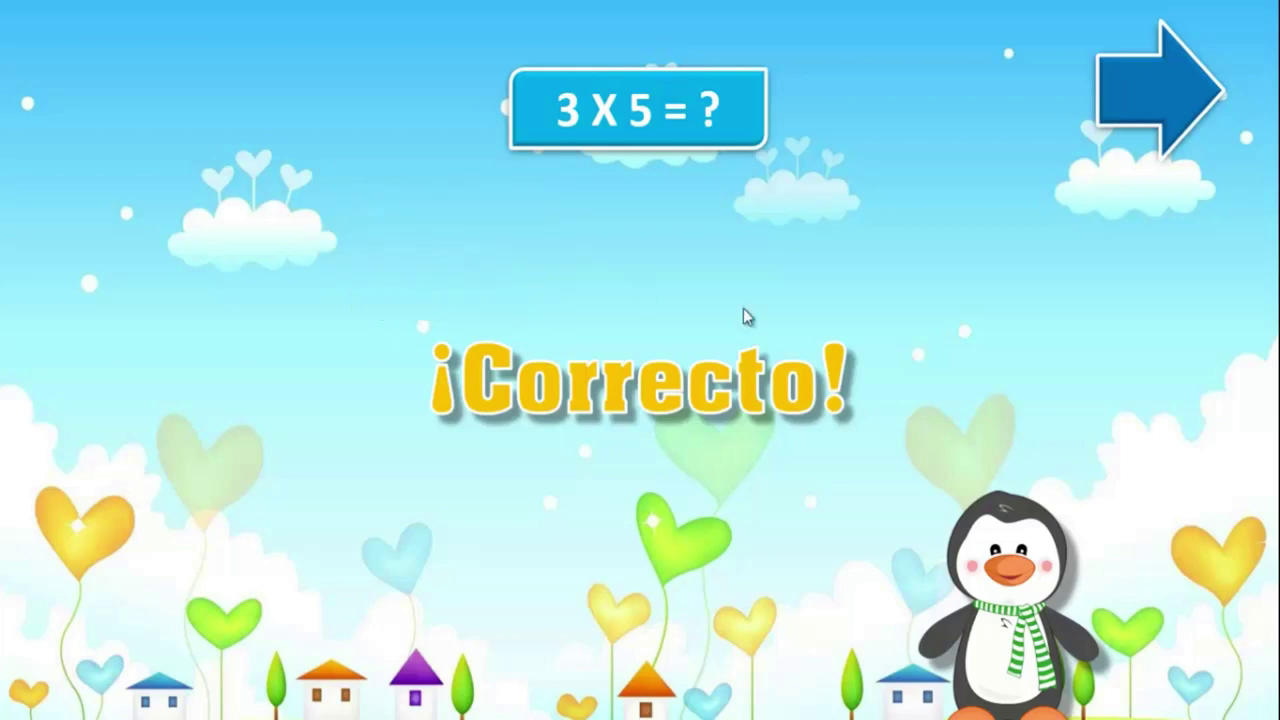
{"action": "key", "text": "Escape"}
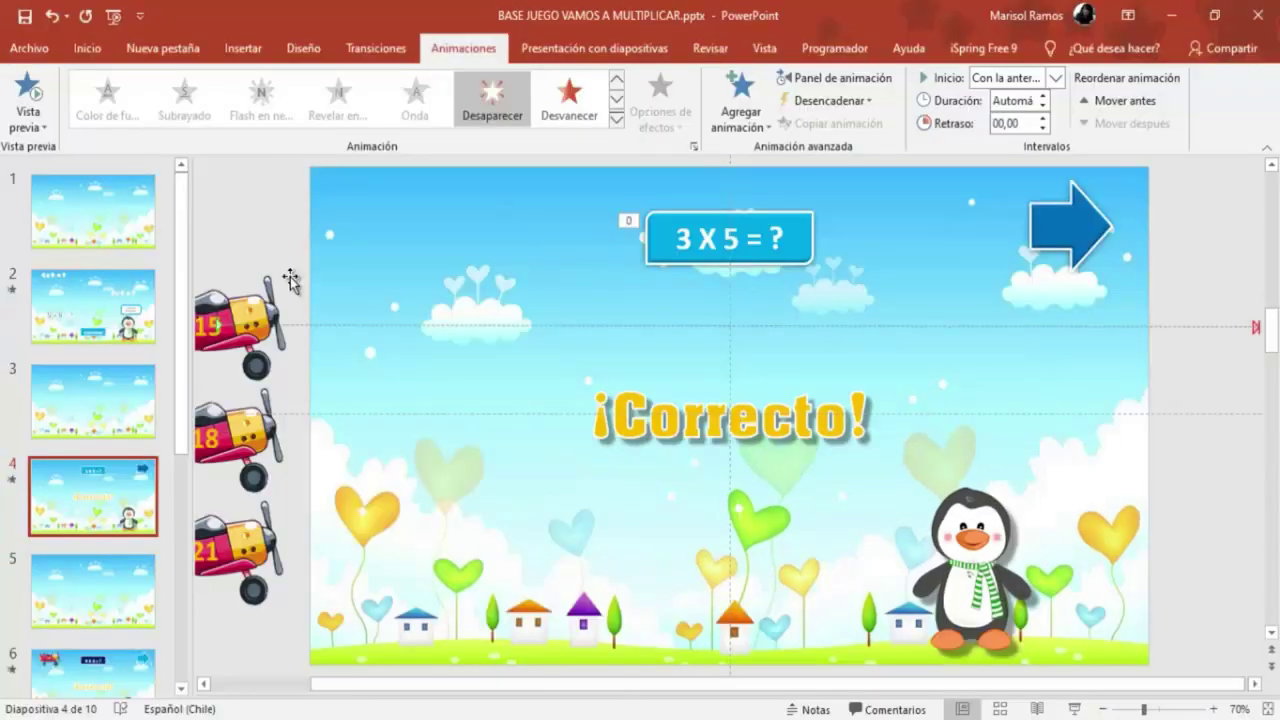
{"action": "left_click", "coordinate": [257, 300]}
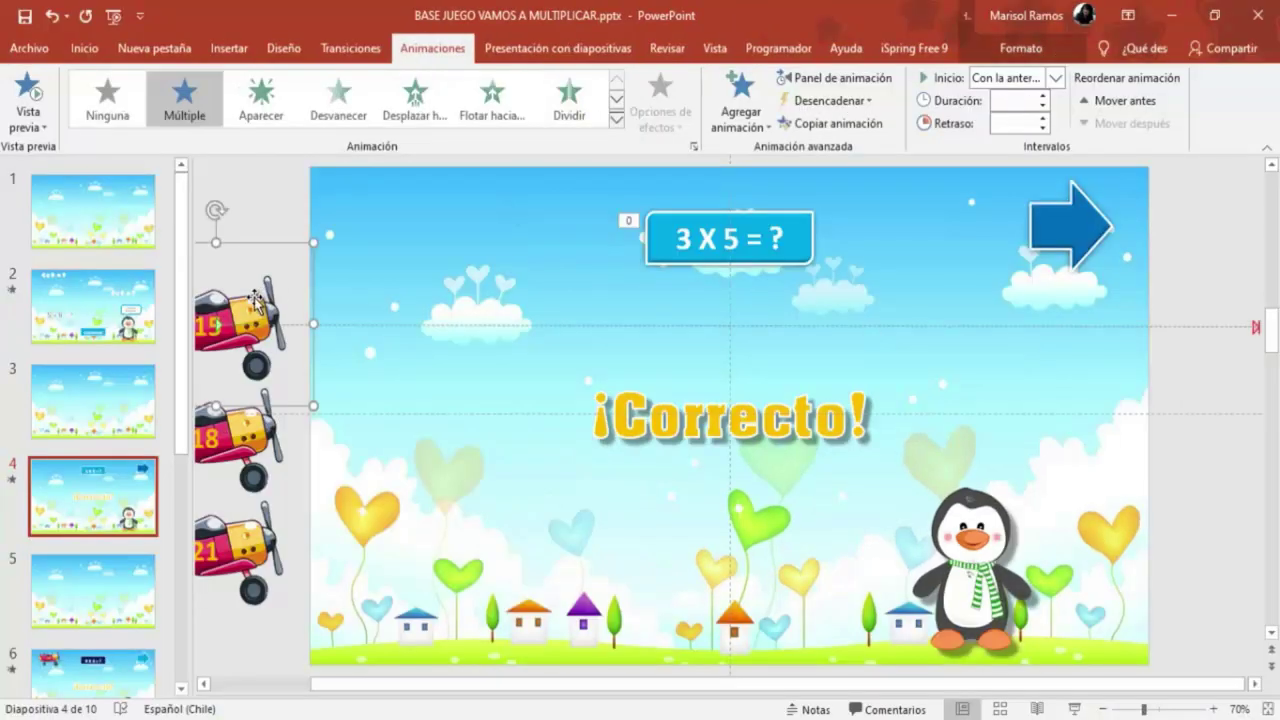
Set the 15 plane's click action to play the Campana sound, then select the 18 plane
{"action": "left_click", "coordinate": [229, 48]}
{"action": "left_click", "coordinate": [758, 95]}
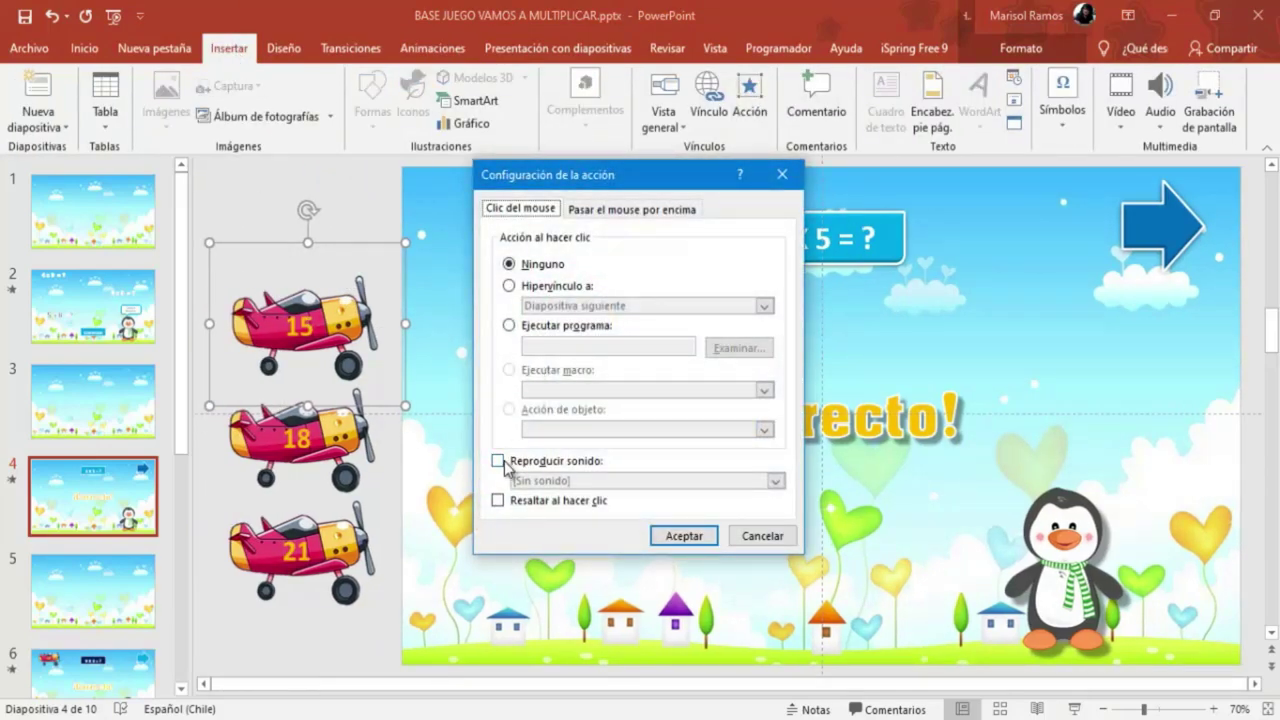
{"action": "left_click", "coordinate": [498, 461]}
{"action": "left_click", "coordinate": [774, 481]}
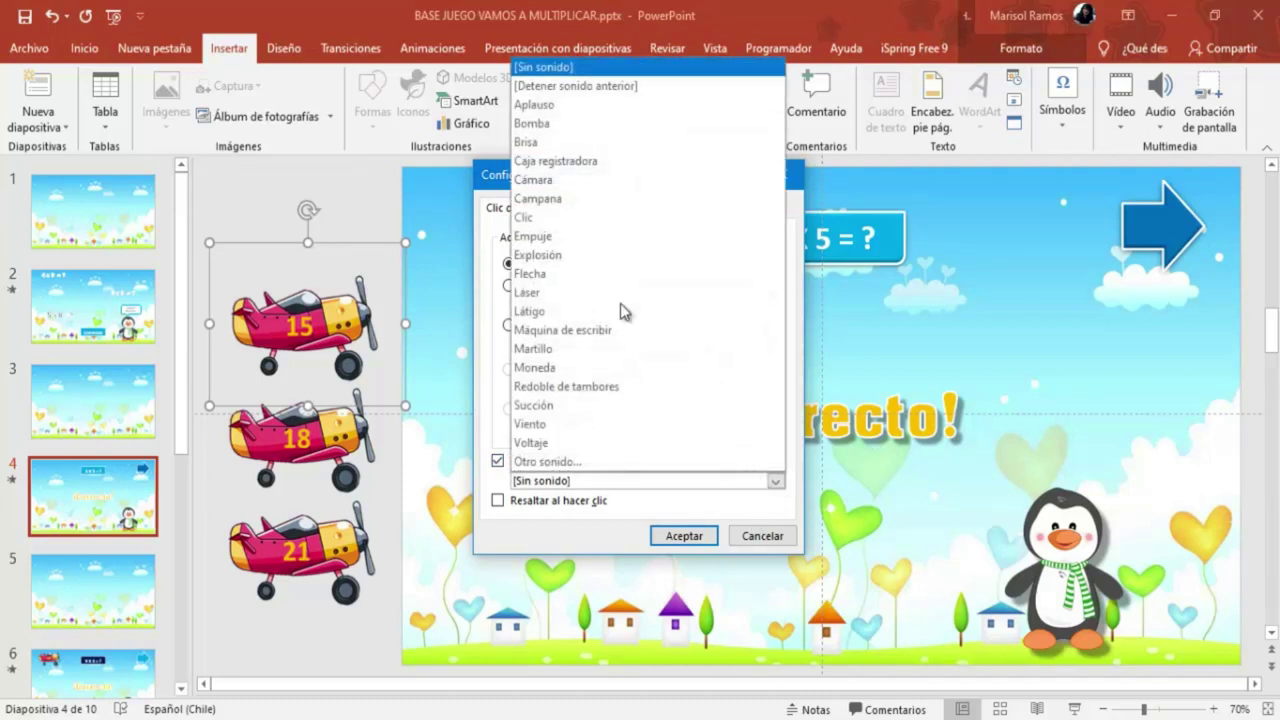
{"action": "left_click", "coordinate": [552, 199]}
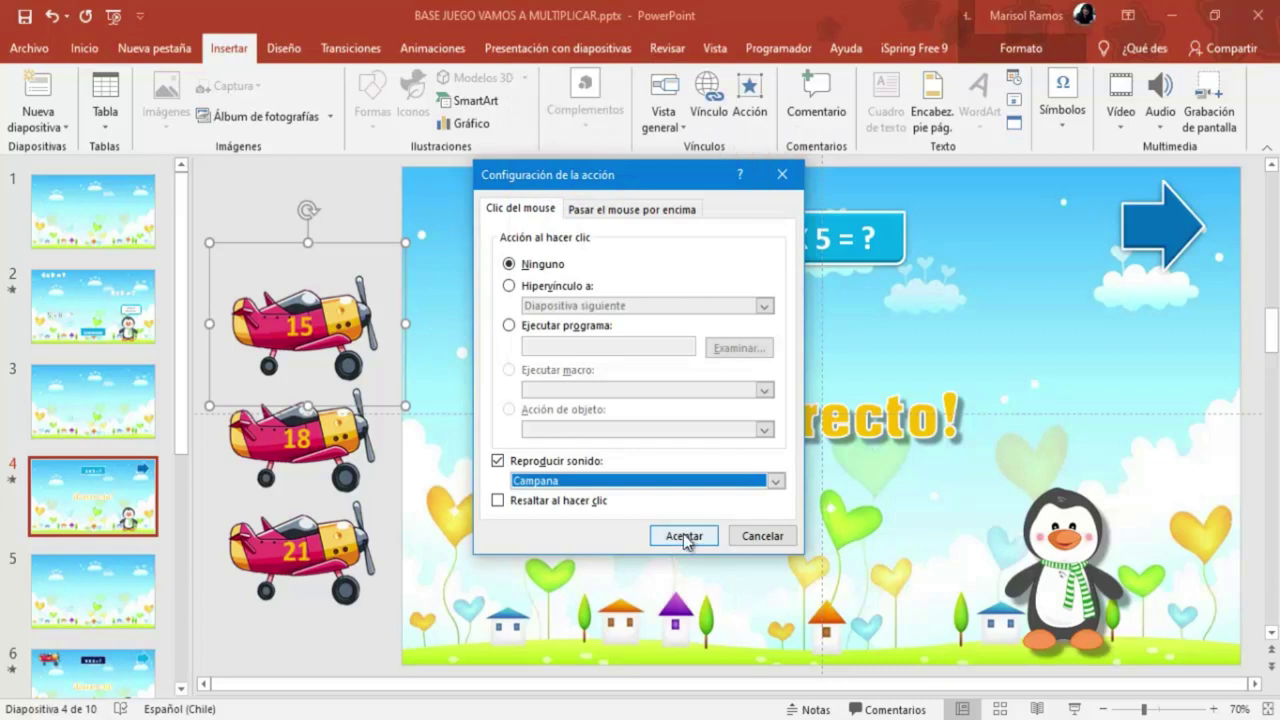
{"action": "left_click", "coordinate": [684, 535]}
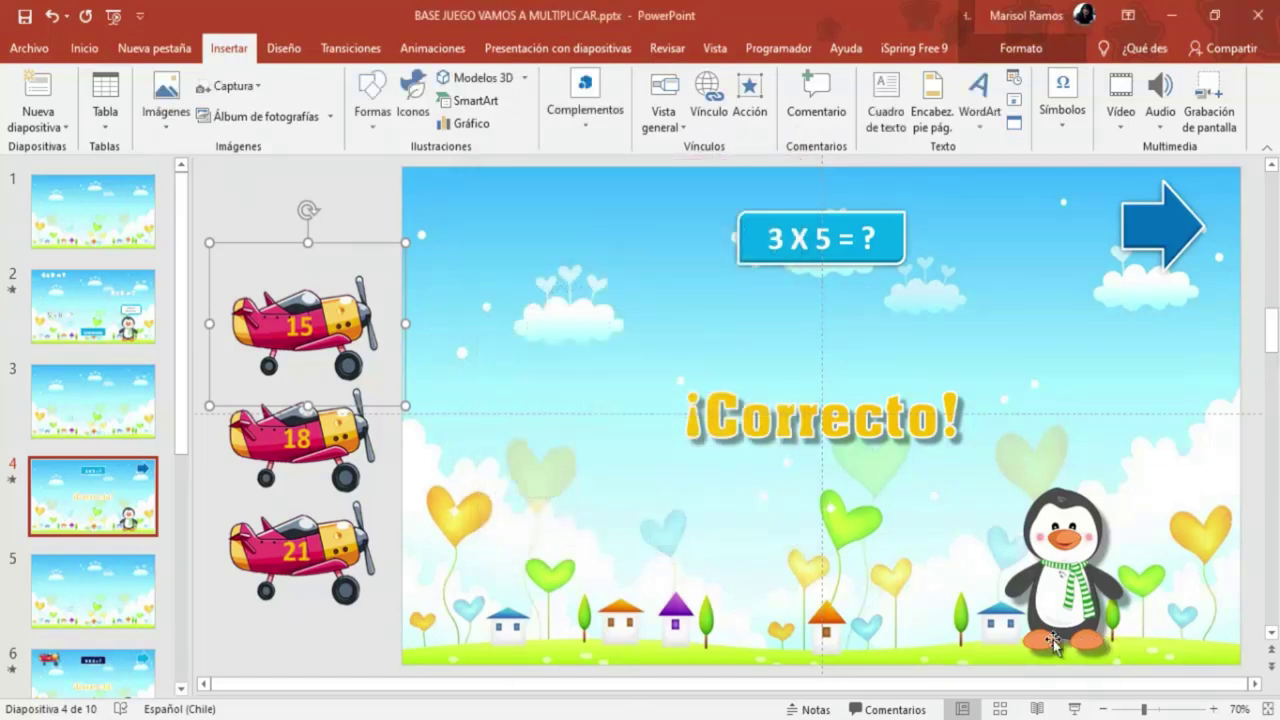
{"action": "left_click", "coordinate": [243, 437]}
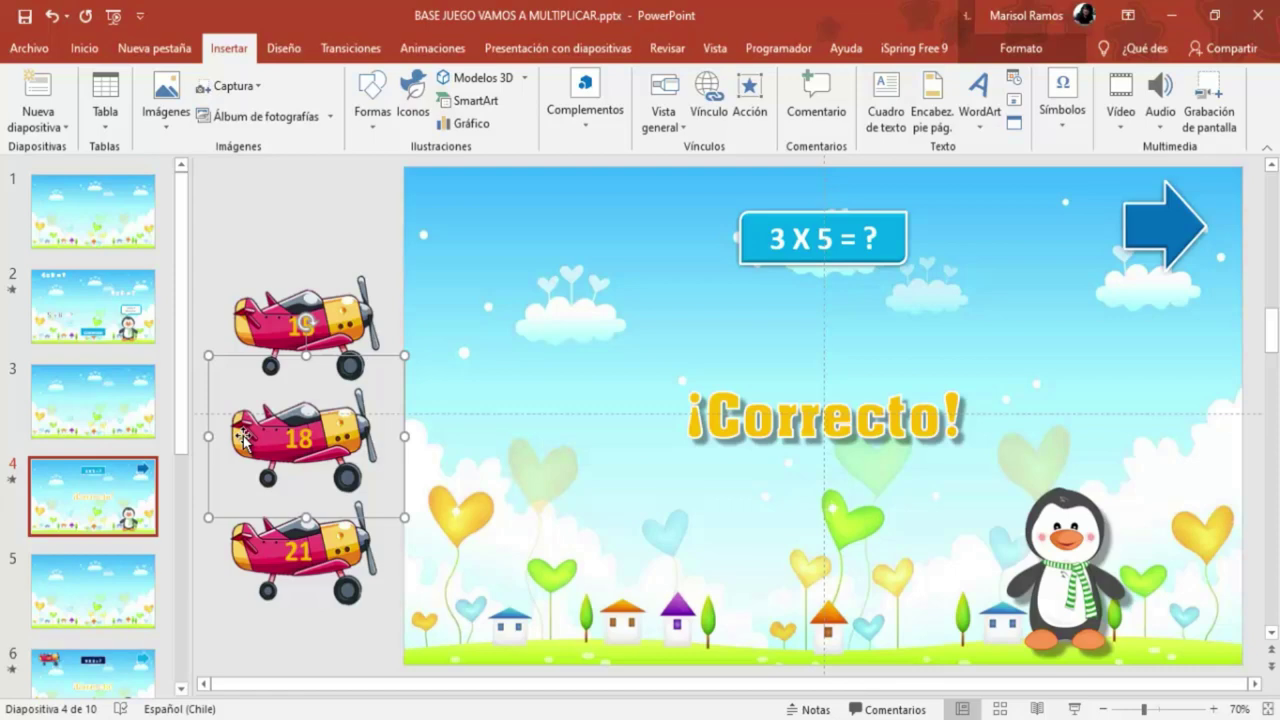
Apply a Líneas motion path with Derecha direction to the 18 airplane
{"action": "left_click", "coordinate": [426, 49]}
{"action": "left_click", "coordinate": [616, 120]}
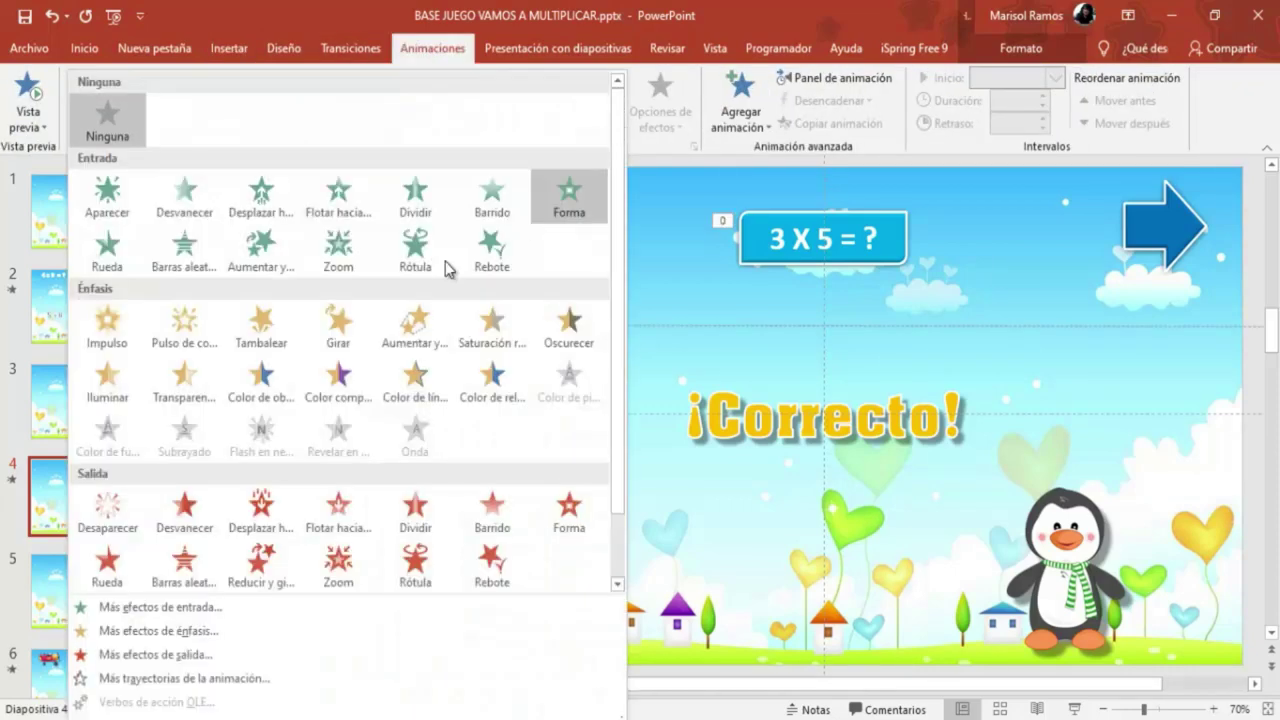
{"action": "scroll", "coordinate": [176, 386], "scroll_direction": "down", "scroll_amount": 1}
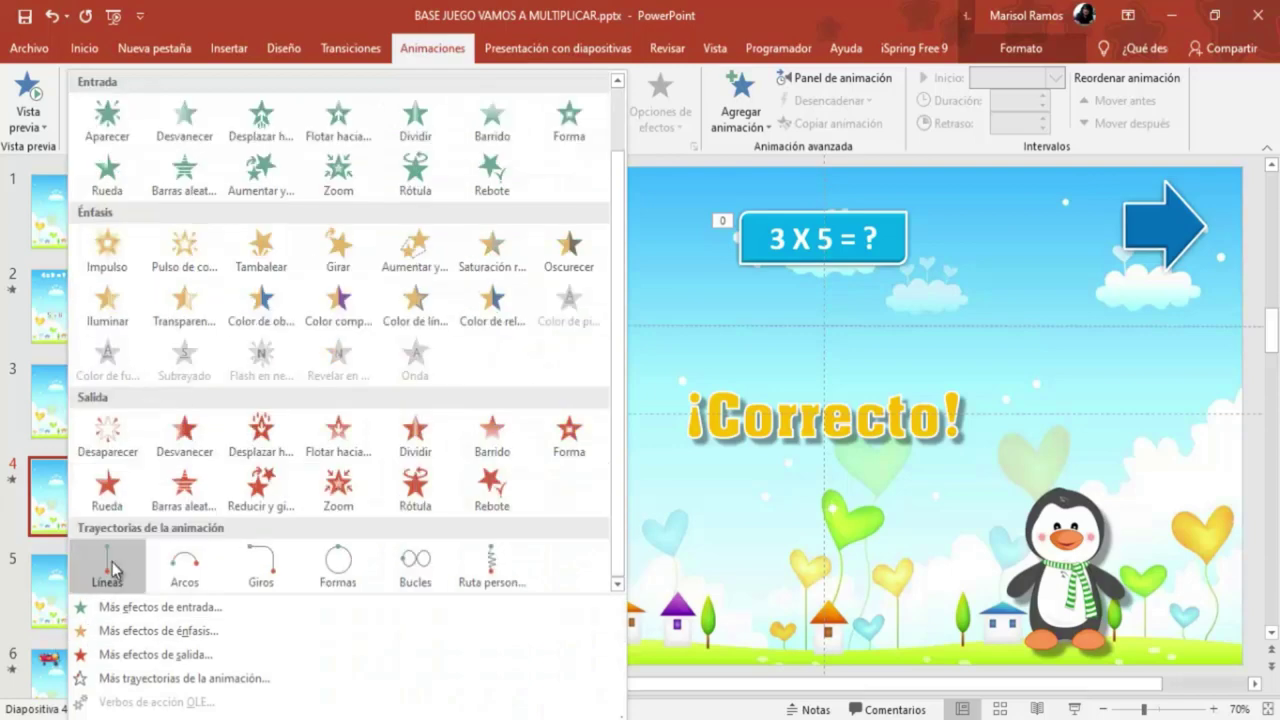
{"action": "left_click", "coordinate": [112, 565]}
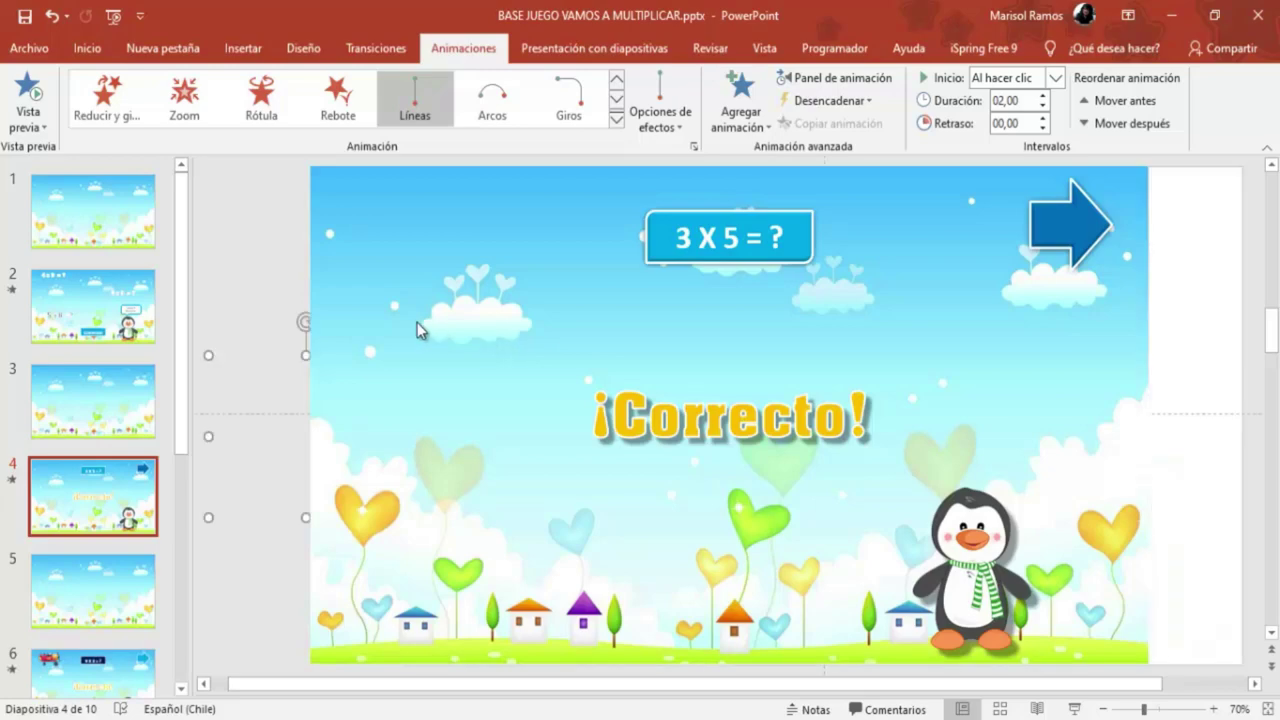
{"action": "scroll", "coordinate": [417, 322], "scroll_direction": "left", "scroll_amount": 2}
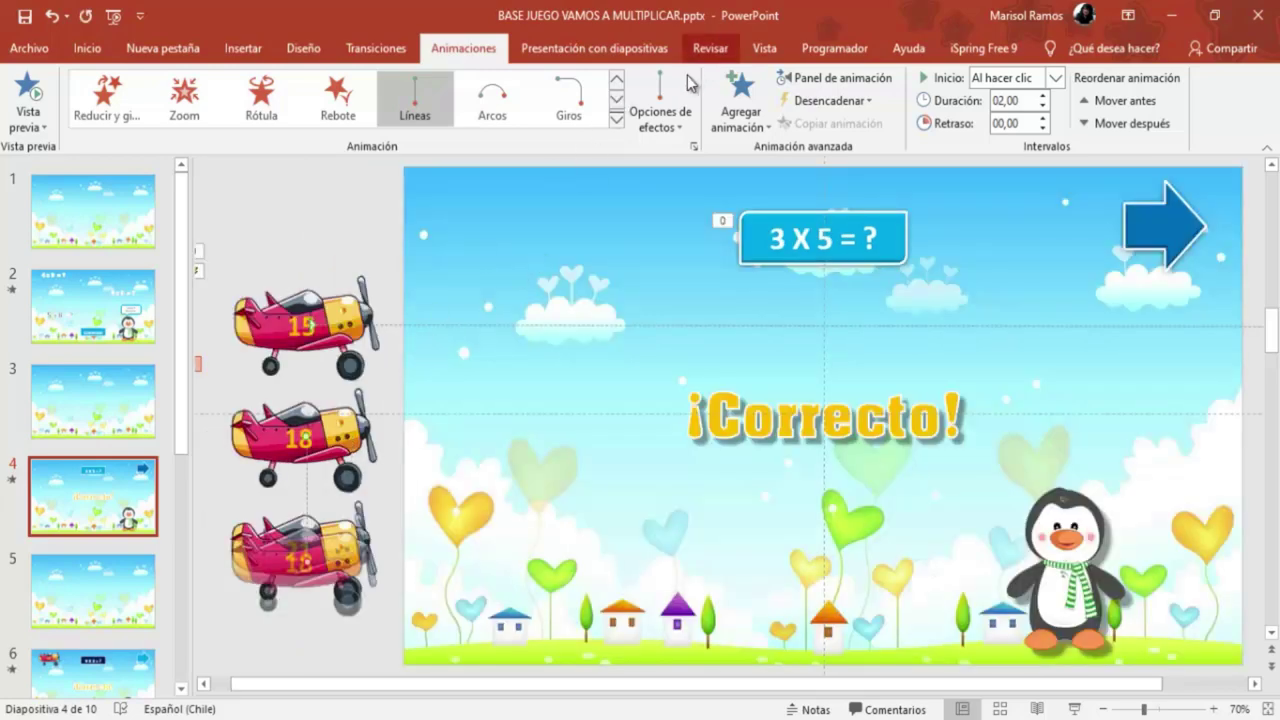
{"action": "left_click", "coordinate": [660, 110]}
{"action": "left_click", "coordinate": [691, 269]}
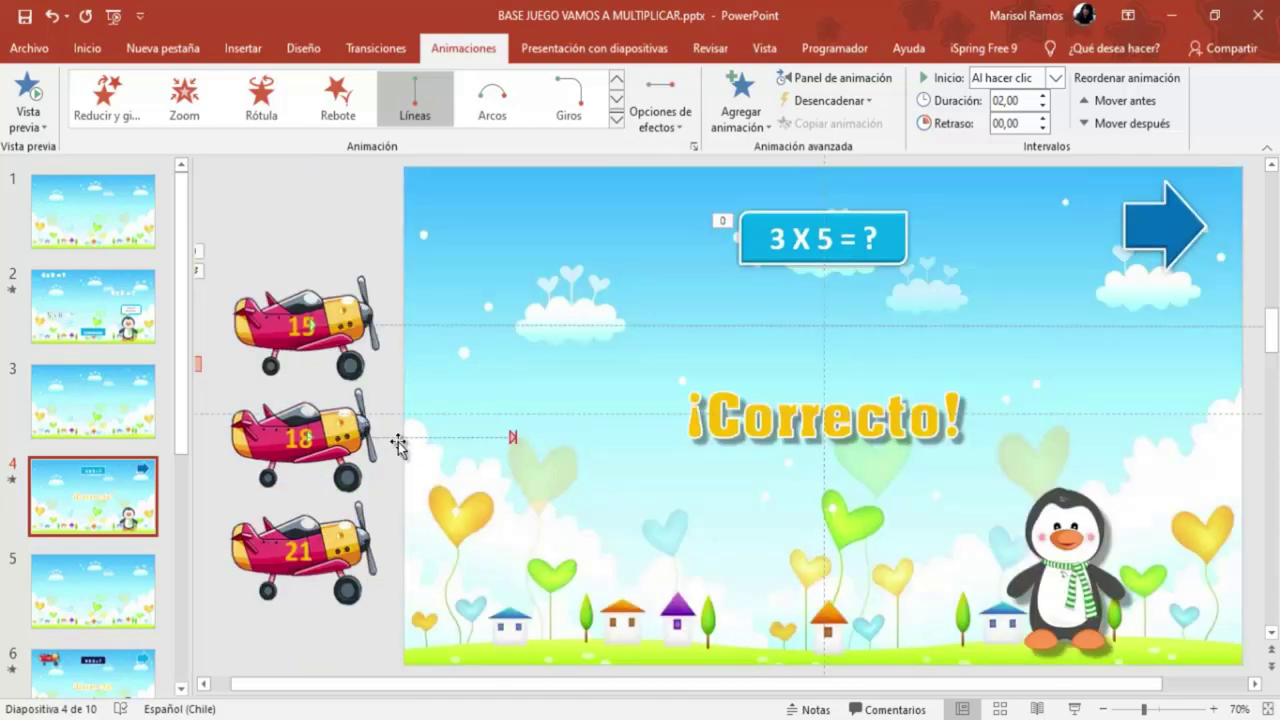
Drag the path end past the slide's right edge and set the flight to start Con la anterior
{"action": "left_click", "coordinate": [513, 440]}
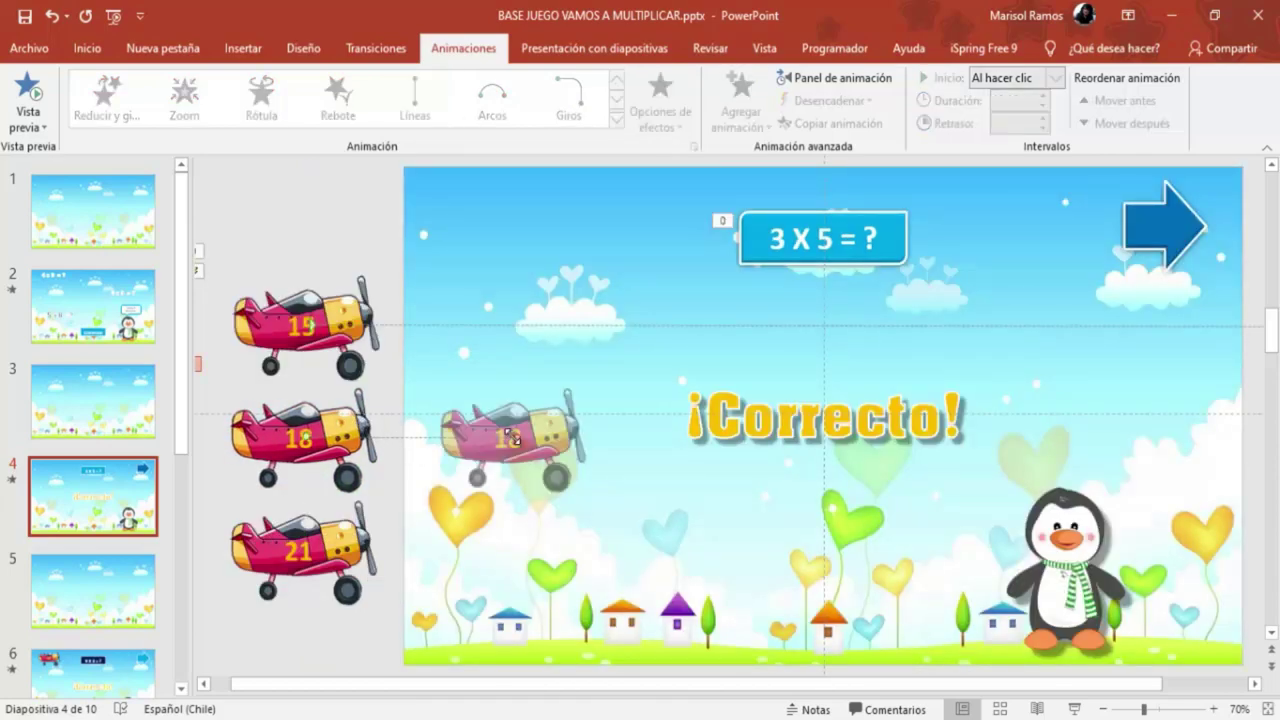
{"action": "left_click_drag", "start_coordinate": [510, 437], "coordinate": [1275, 428]}
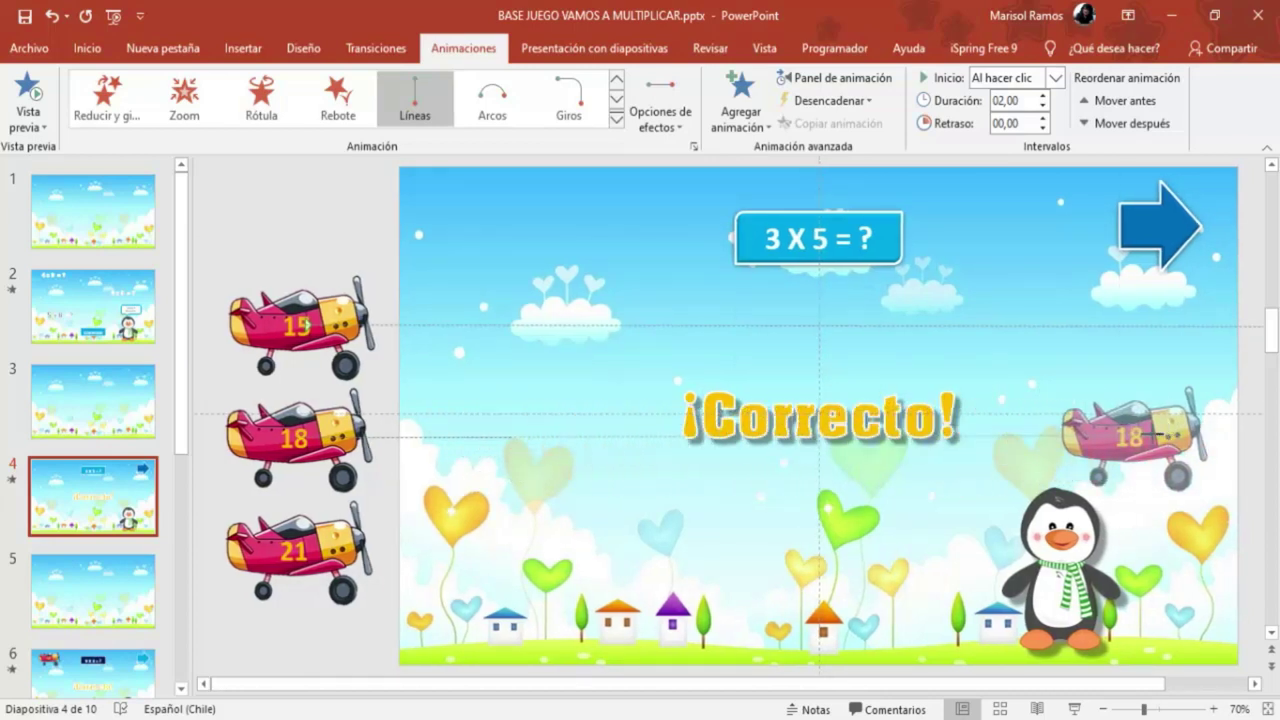
{"action": "left_click_drag", "start_coordinate": [1275, 428], "coordinate": [1268, 448]}
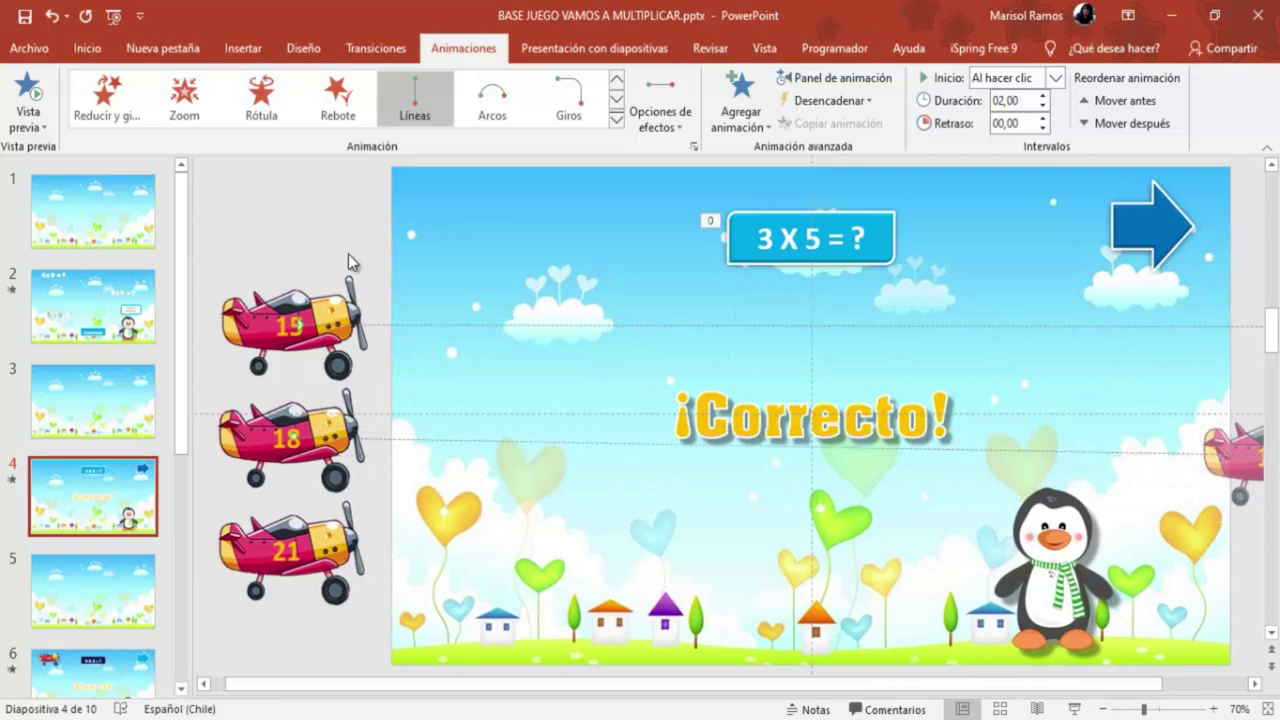
{"action": "left_click", "coordinate": [1234, 684]}
{"action": "left_click_drag", "start_coordinate": [1155, 455], "coordinate": [1207, 444]}
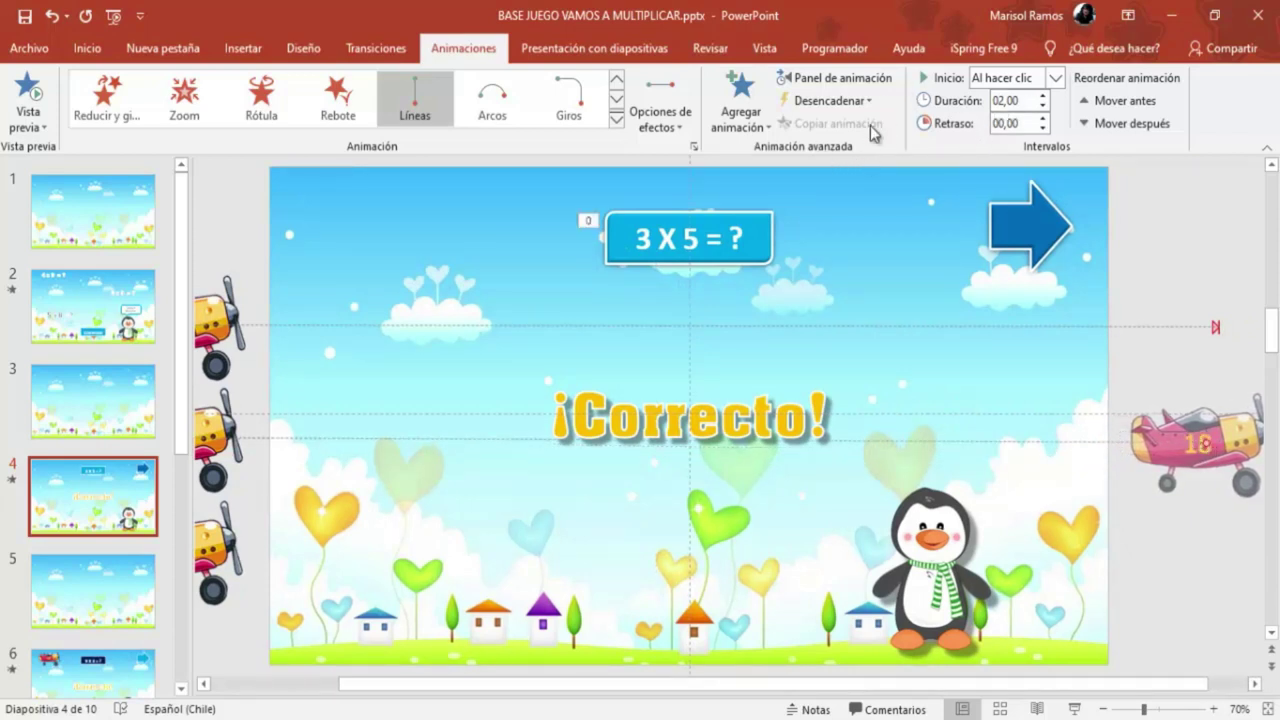
{"action": "left_click", "coordinate": [1056, 78]}
{"action": "left_click", "coordinate": [1013, 121]}
{"action": "type", "text": "01,25"}
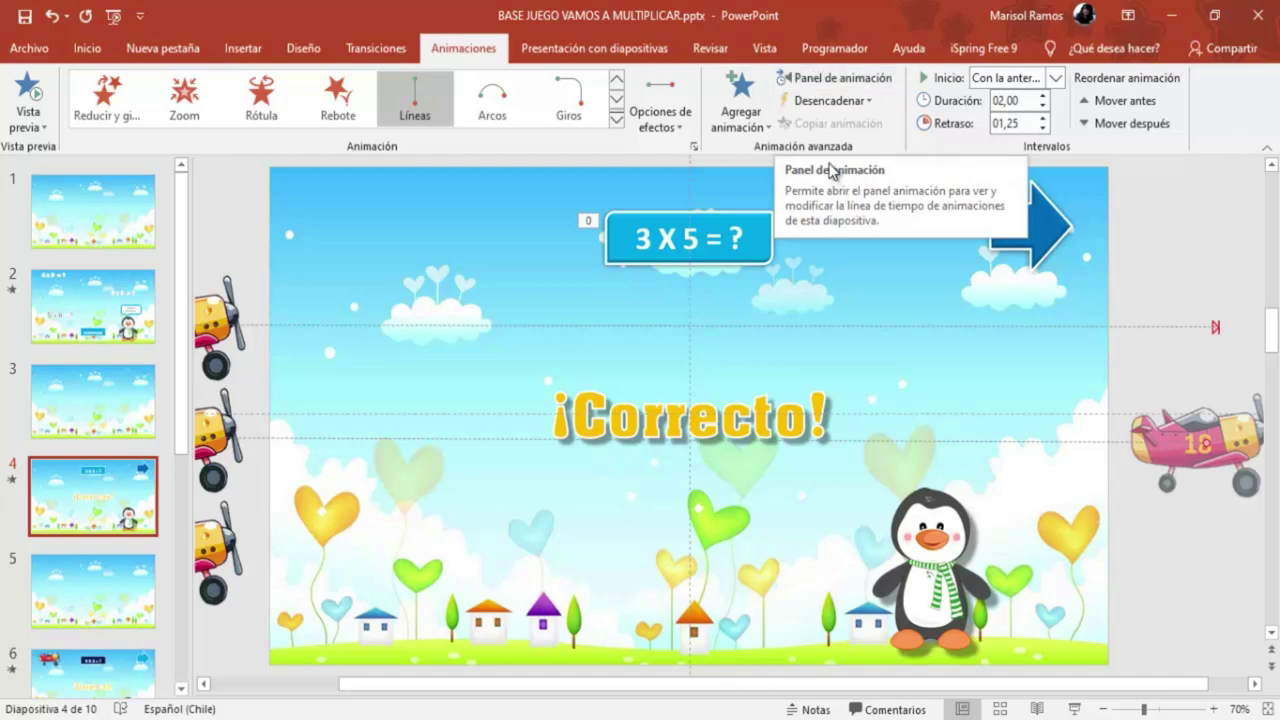
Give the Imagen 2 flight a 5-second duration repeating until slide end, then start the slide show
{"action": "left_click", "coordinate": [810, 79]}
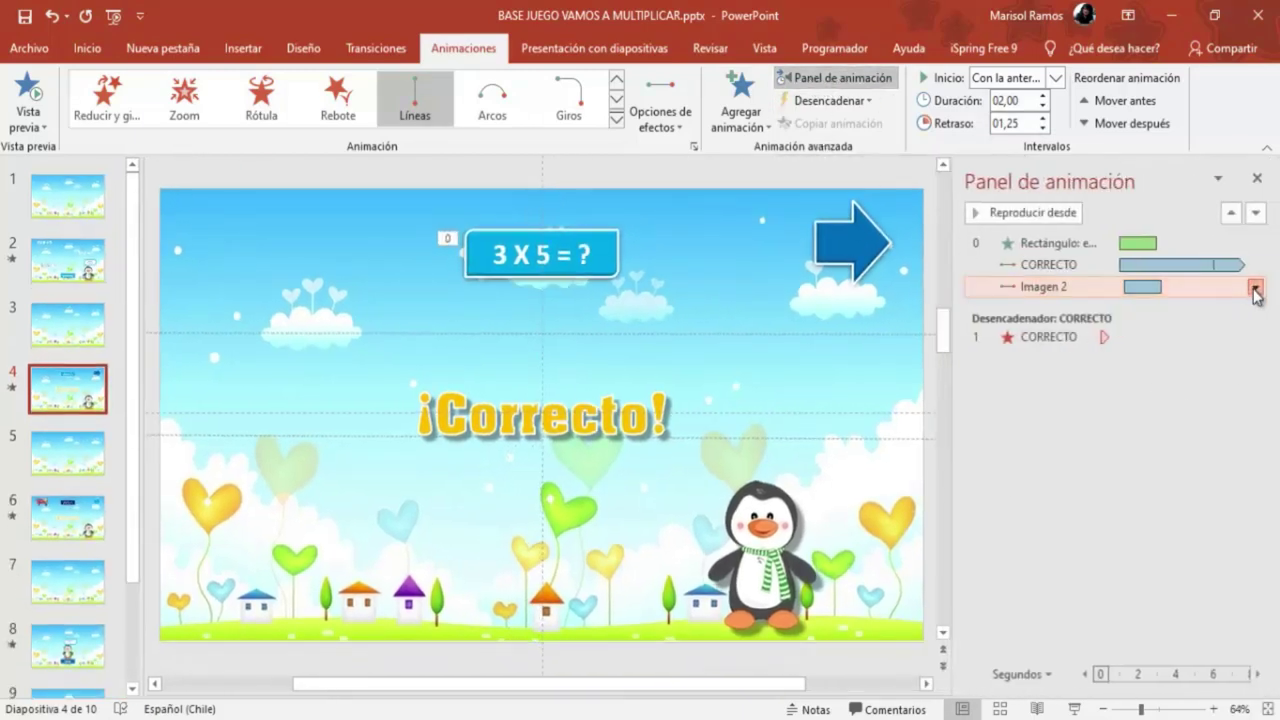
{"action": "left_click", "coordinate": [1254, 287]}
{"action": "left_click", "coordinate": [1087, 397]}
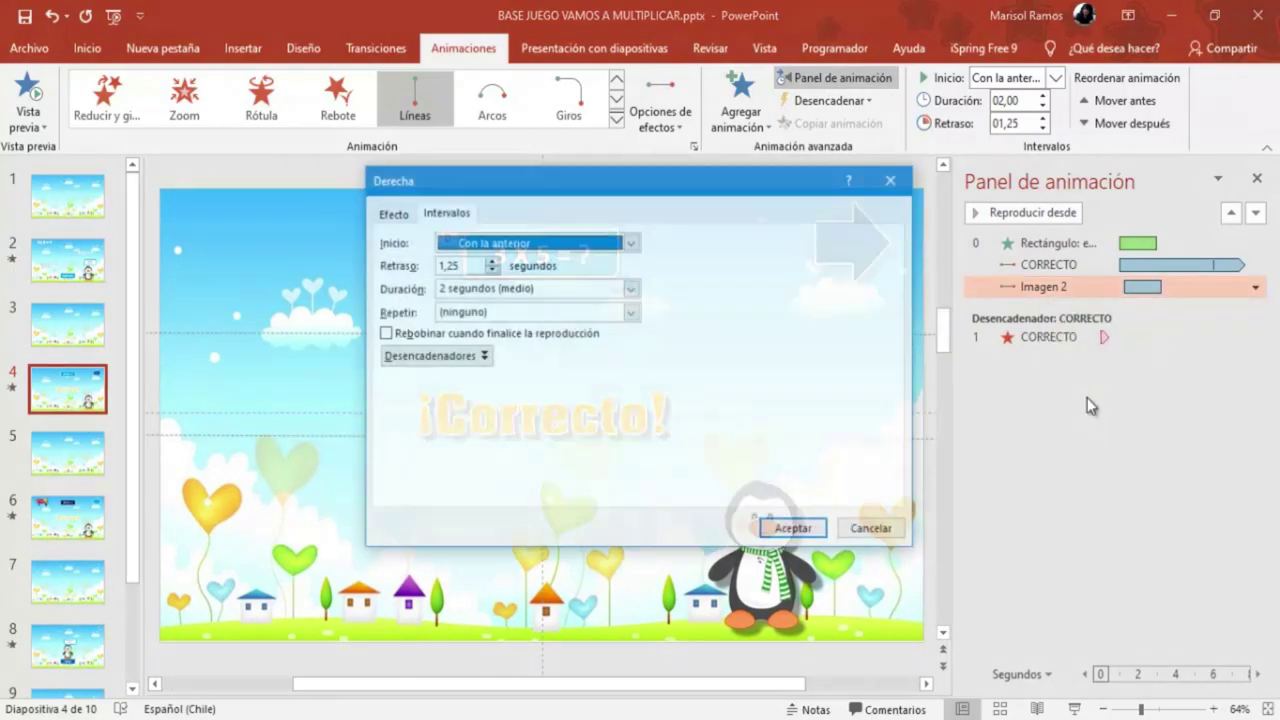
{"action": "left_click", "coordinate": [630, 289]}
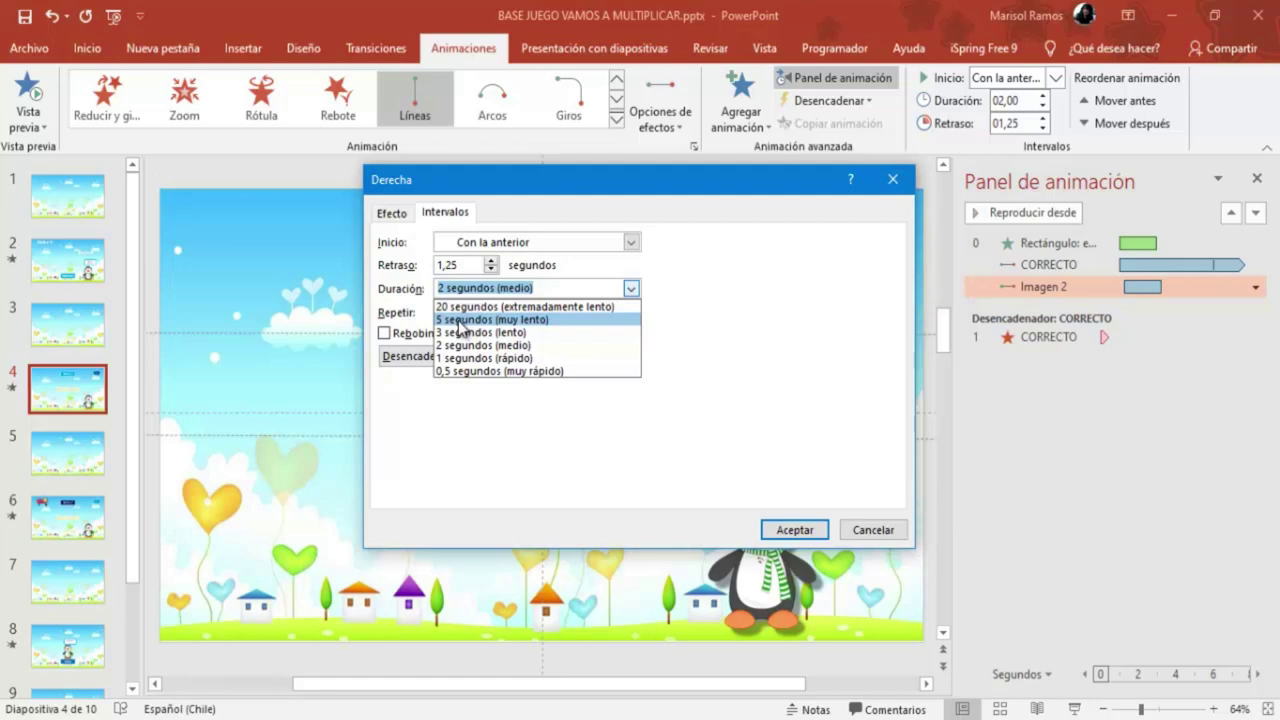
{"action": "left_click", "coordinate": [460, 320]}
{"action": "left_click", "coordinate": [631, 313]}
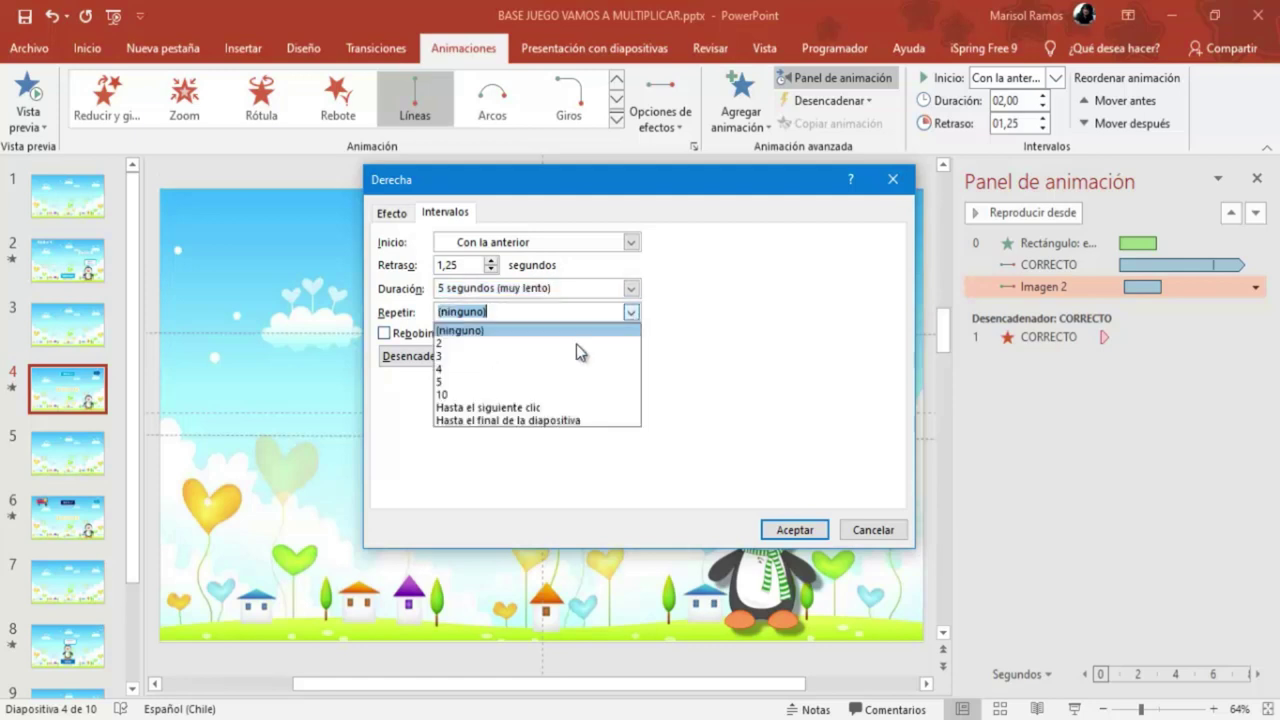
{"action": "left_click", "coordinate": [510, 420]}
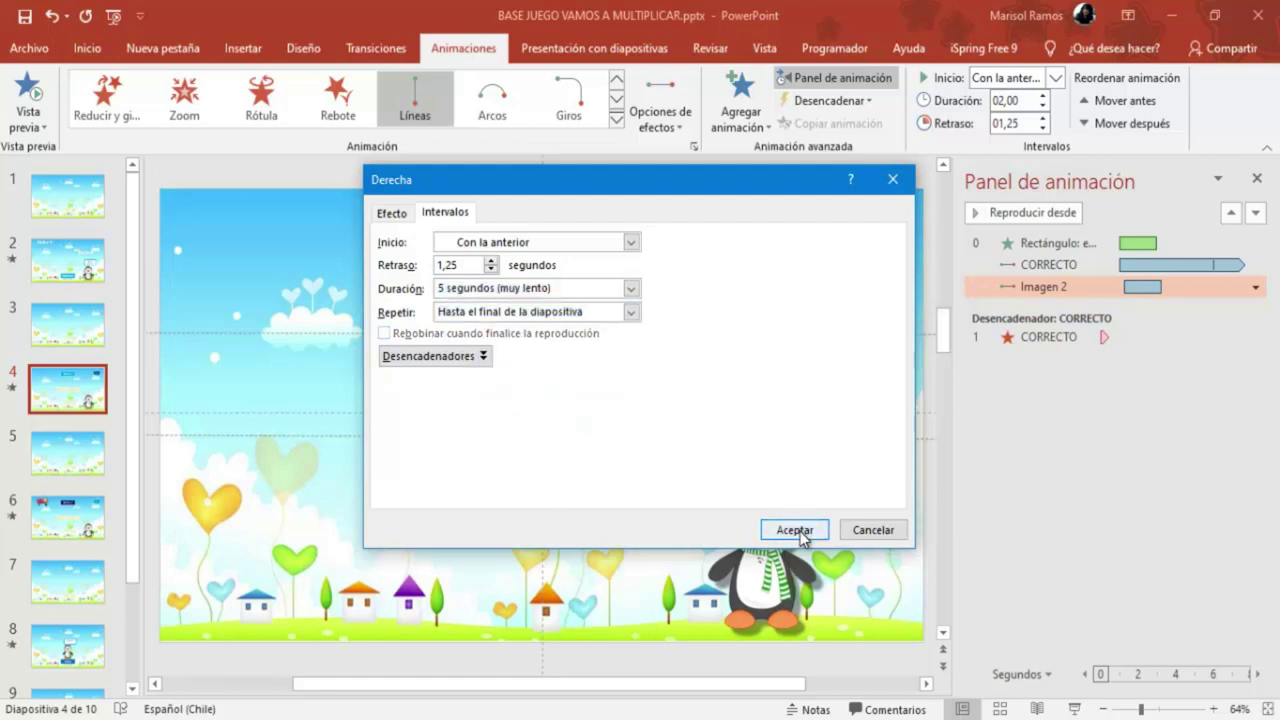
{"action": "left_click", "coordinate": [795, 530]}
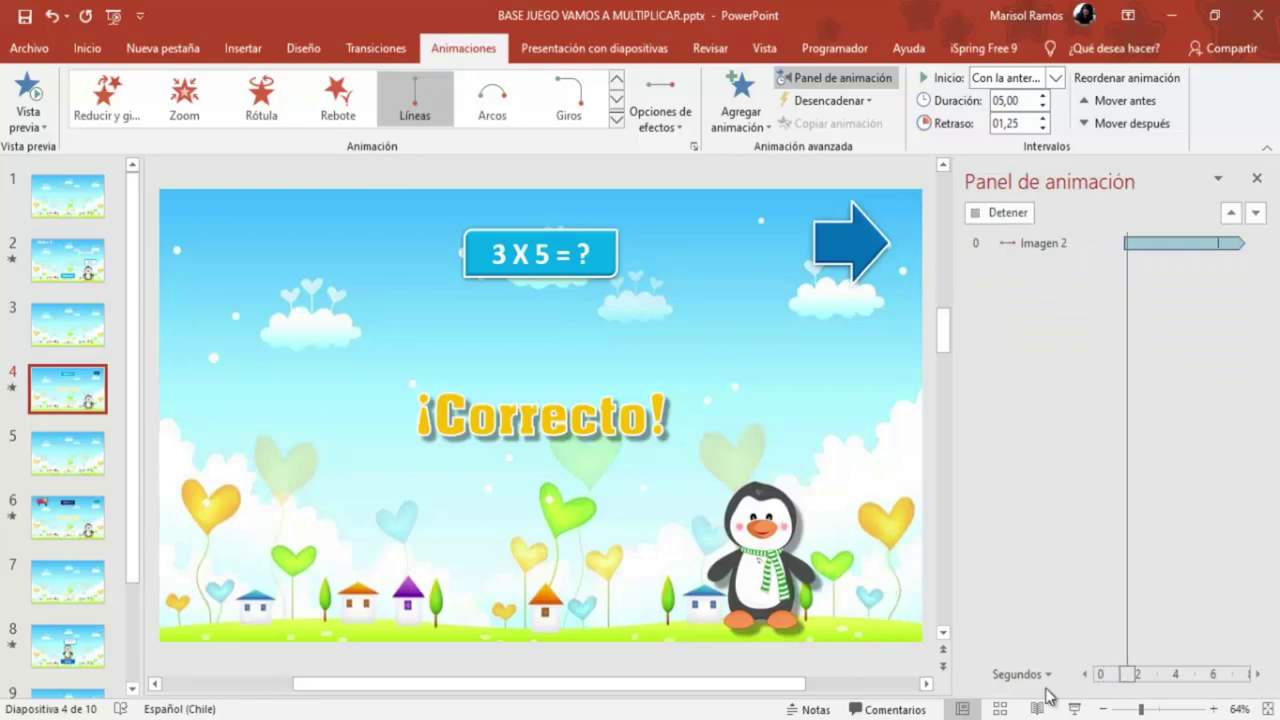
{"action": "left_click", "coordinate": [1074, 708]}
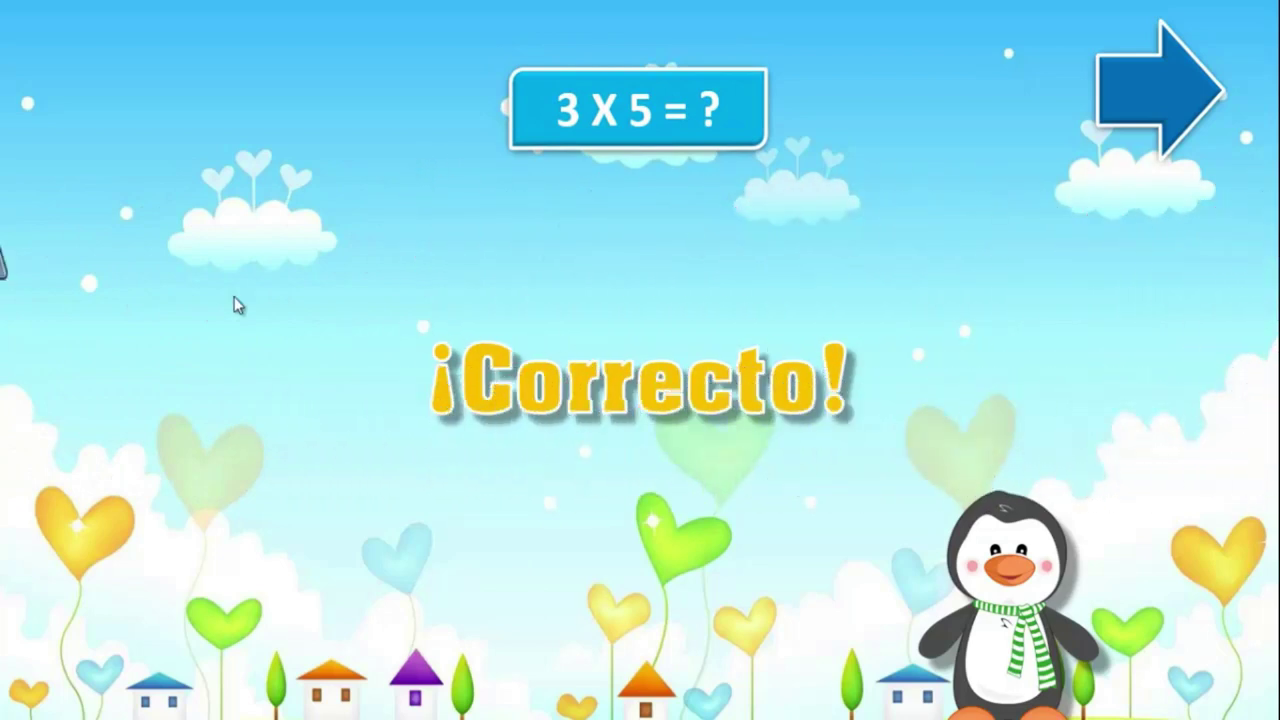
Click the 15 plane during the show, exit, close the Panel de animación, and select the 18 plane
{"action": "left_click", "coordinate": [369, 252]}
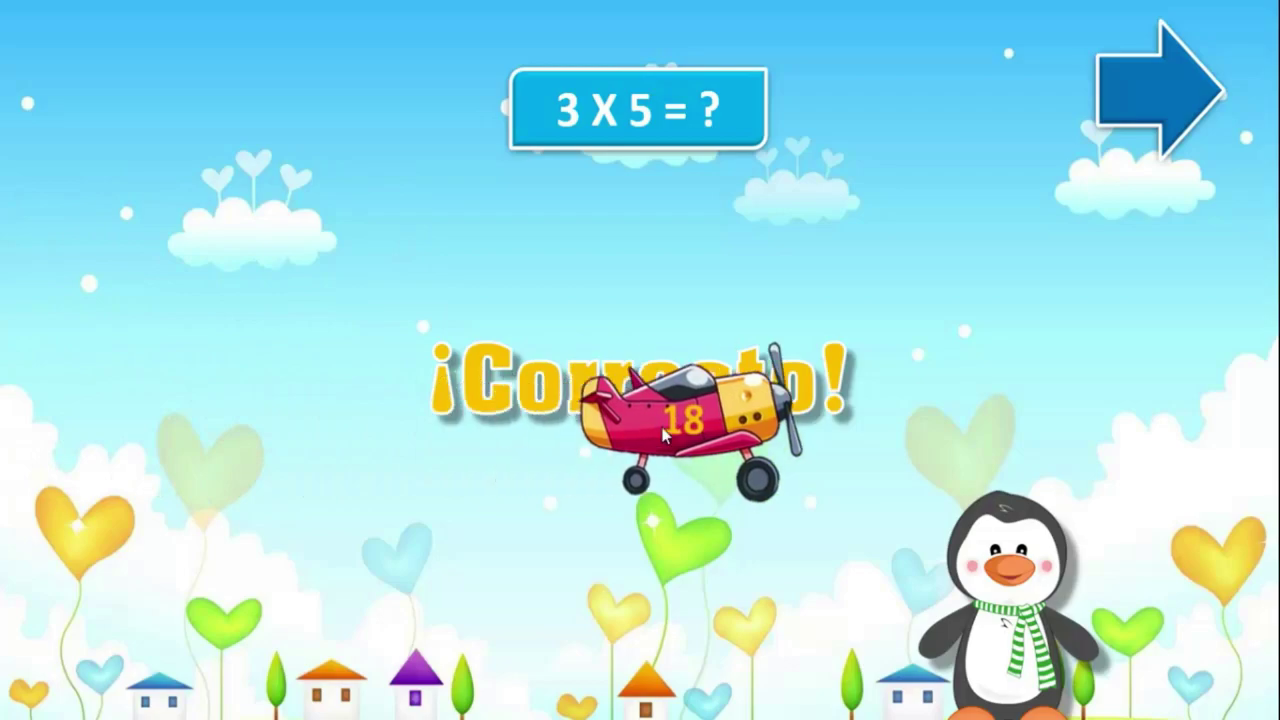
{"action": "key", "text": "Escape"}
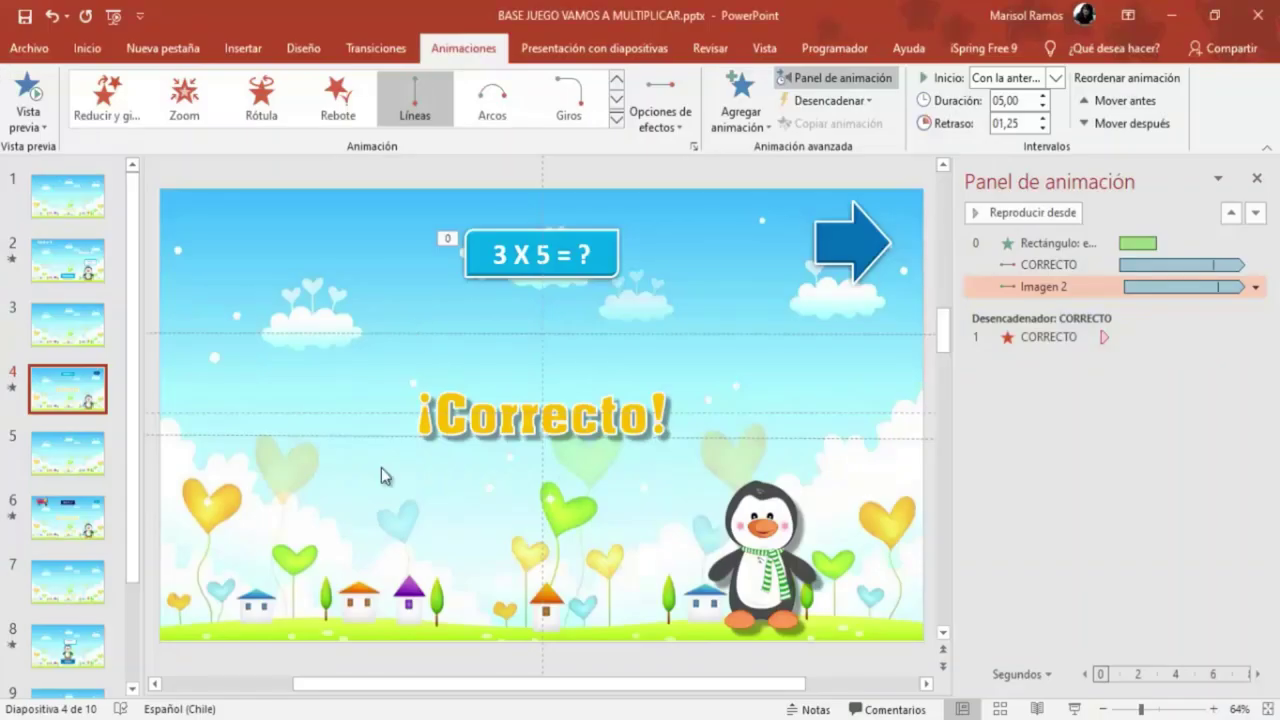
{"action": "left_click", "coordinate": [1257, 177]}
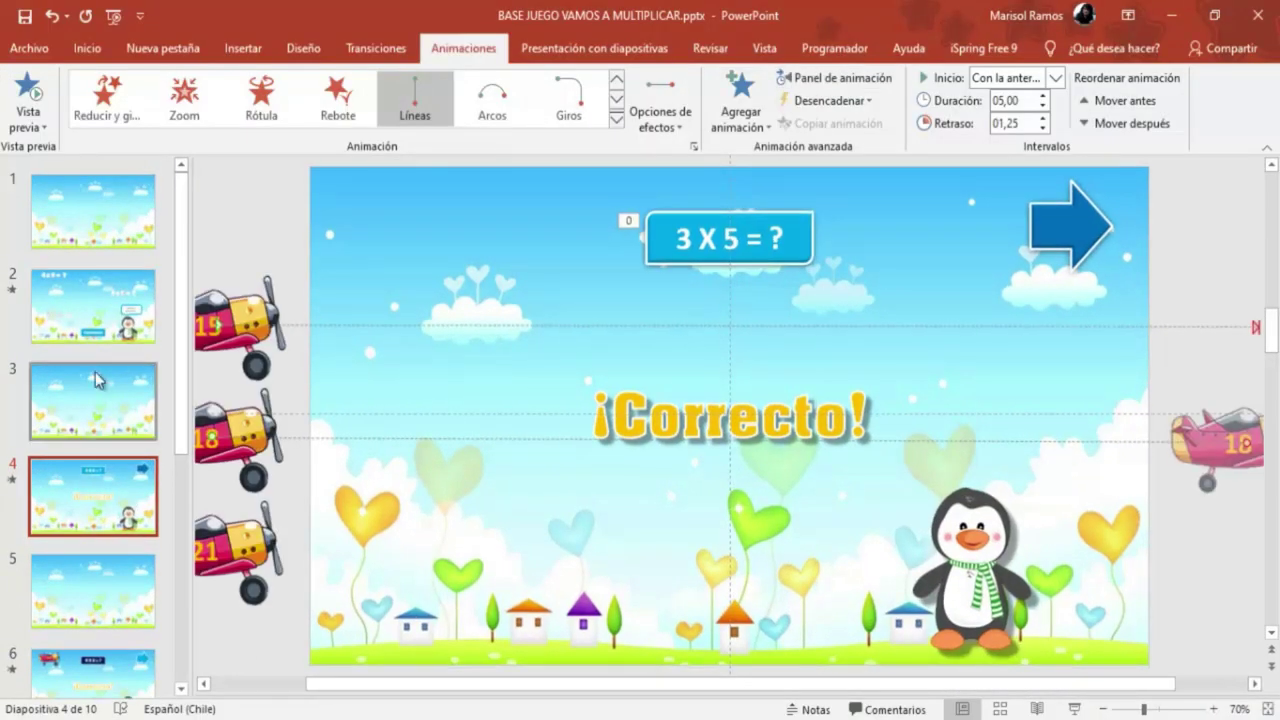
{"action": "left_click", "coordinate": [220, 416]}
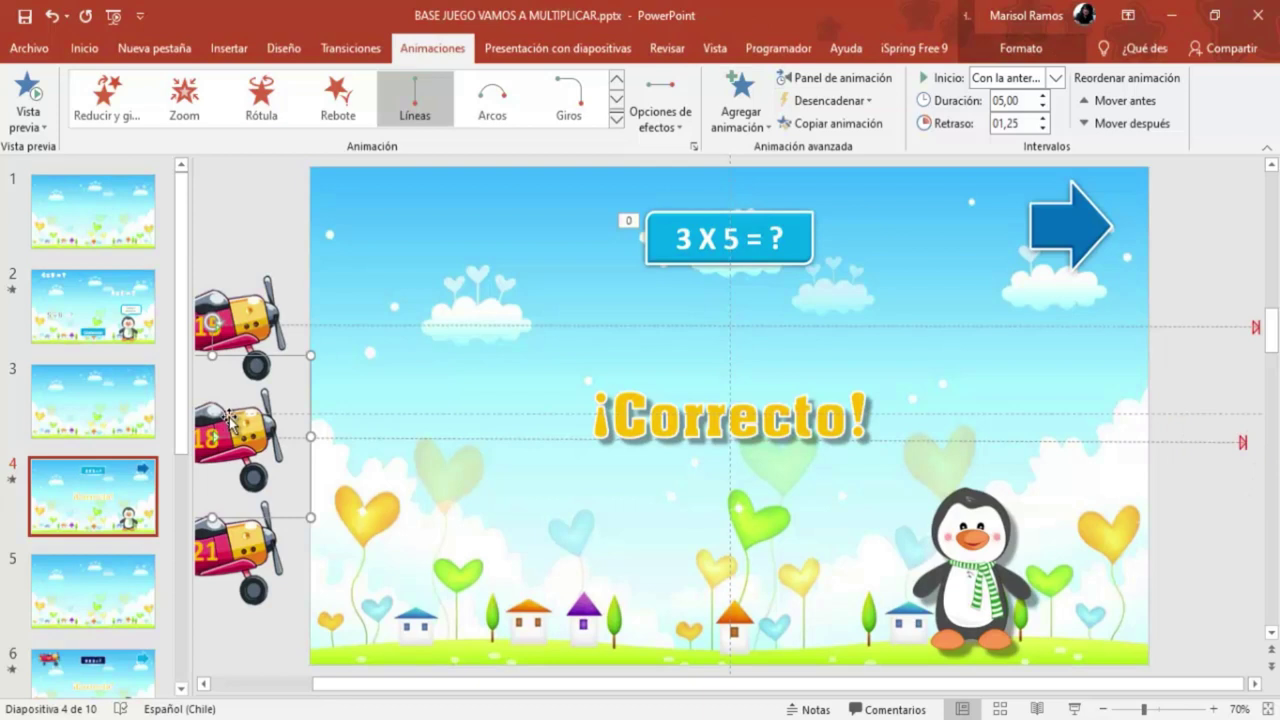
Add a Desaparecer exit effect to the 18 plane, triggered by clicking the CORRECTO text
{"action": "left_click", "coordinate": [773, 128]}
{"action": "scroll", "coordinate": [806, 208], "scroll_direction": "down", "scroll_amount": 2}
{"action": "scroll", "coordinate": [843, 315], "scroll_direction": "down", "scroll_amount": 2}
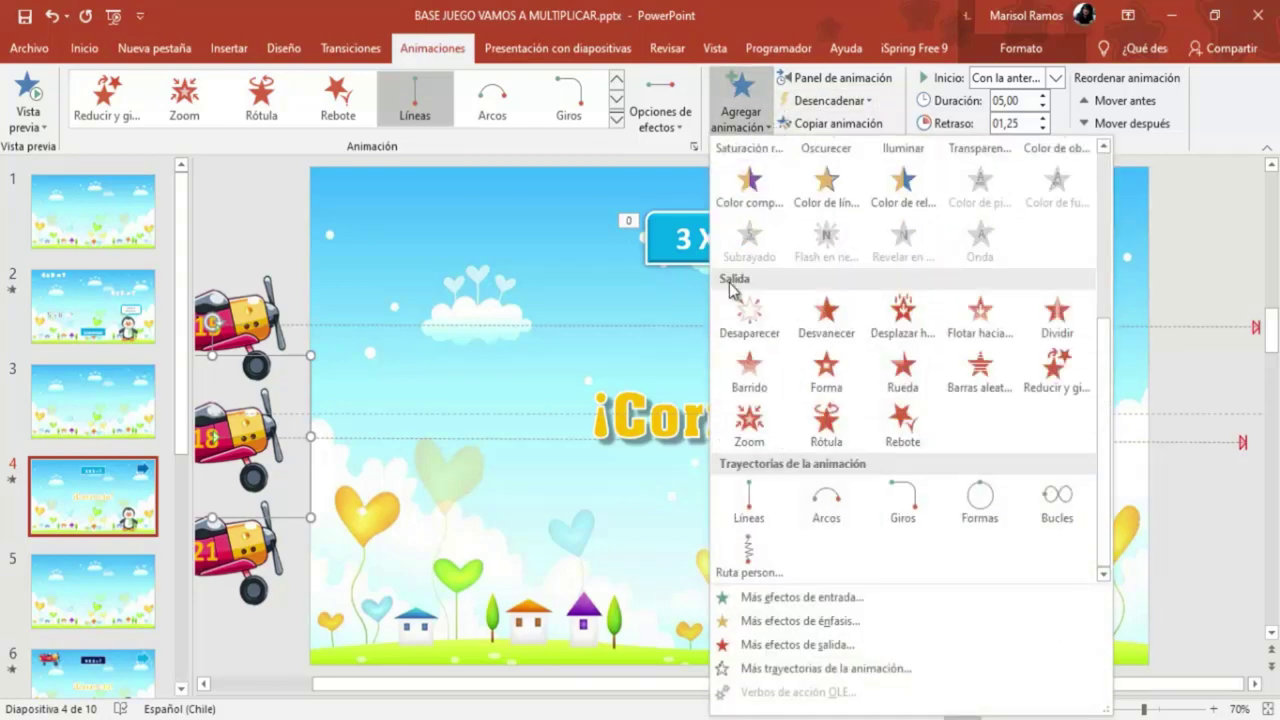
{"action": "left_click", "coordinate": [745, 314]}
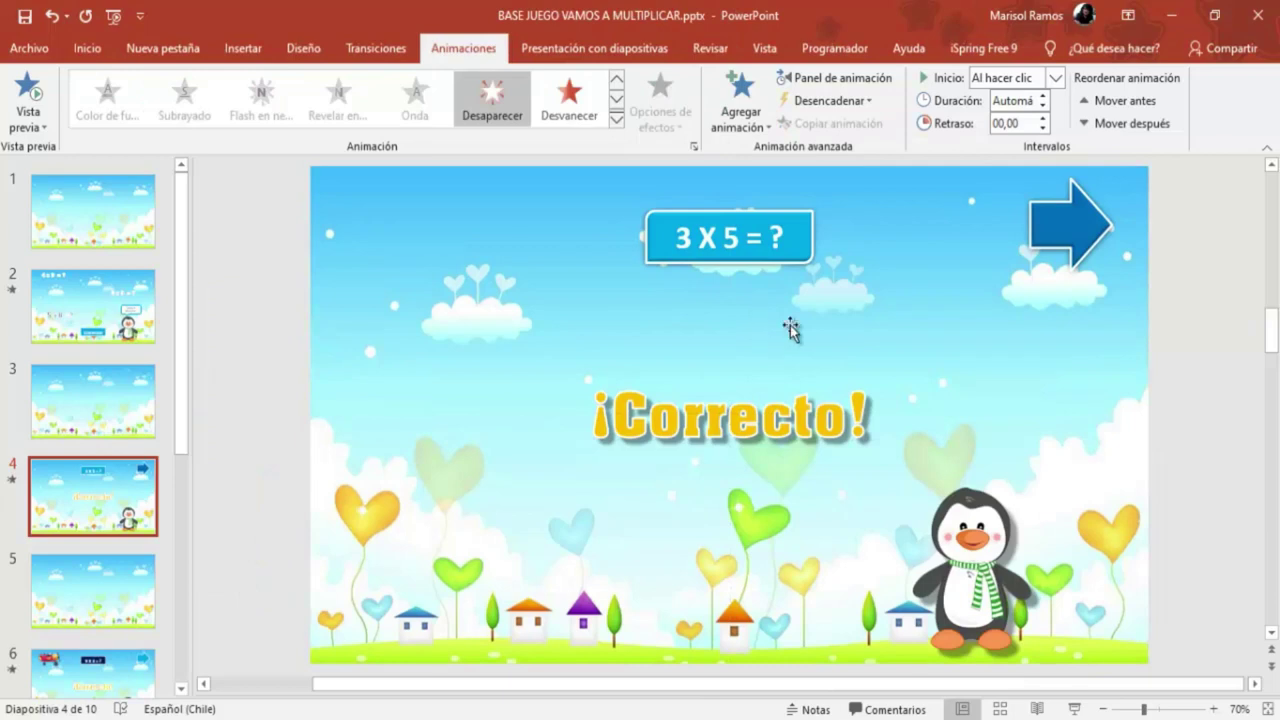
{"action": "left_click", "coordinate": [830, 100]}
{"action": "mouse_move", "coordinate": [858, 127]}
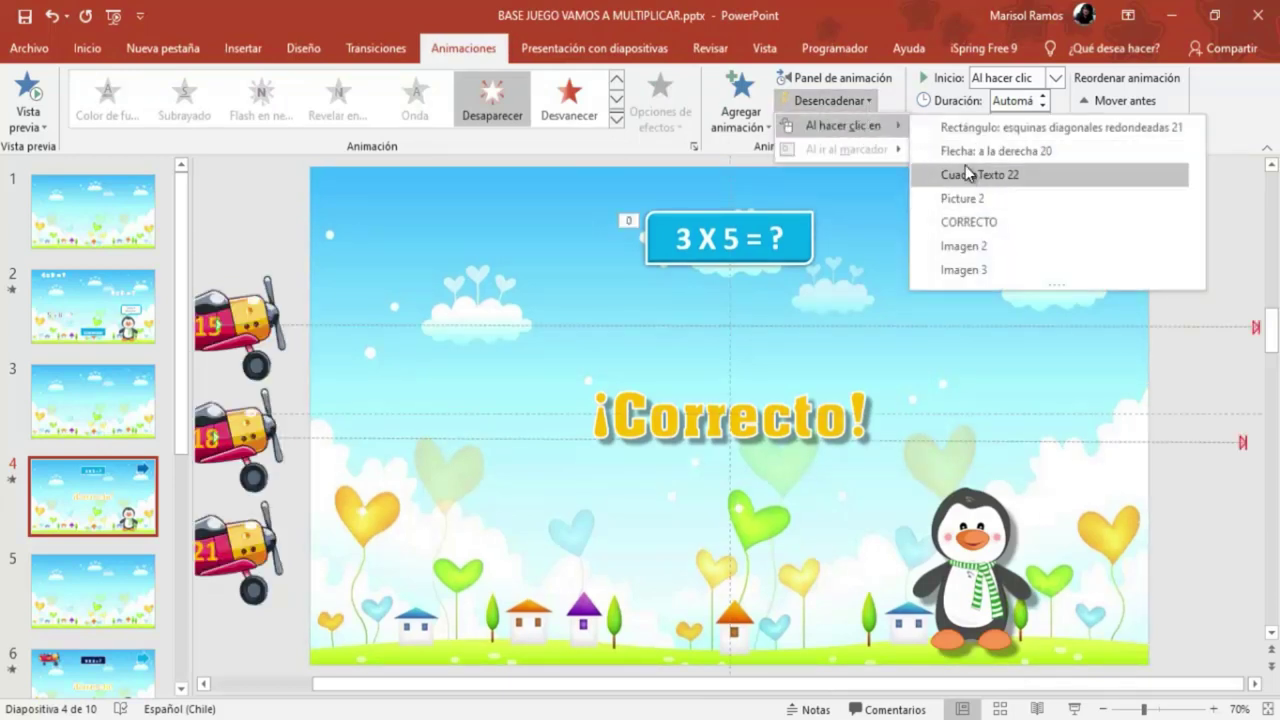
{"action": "left_click", "coordinate": [962, 221]}
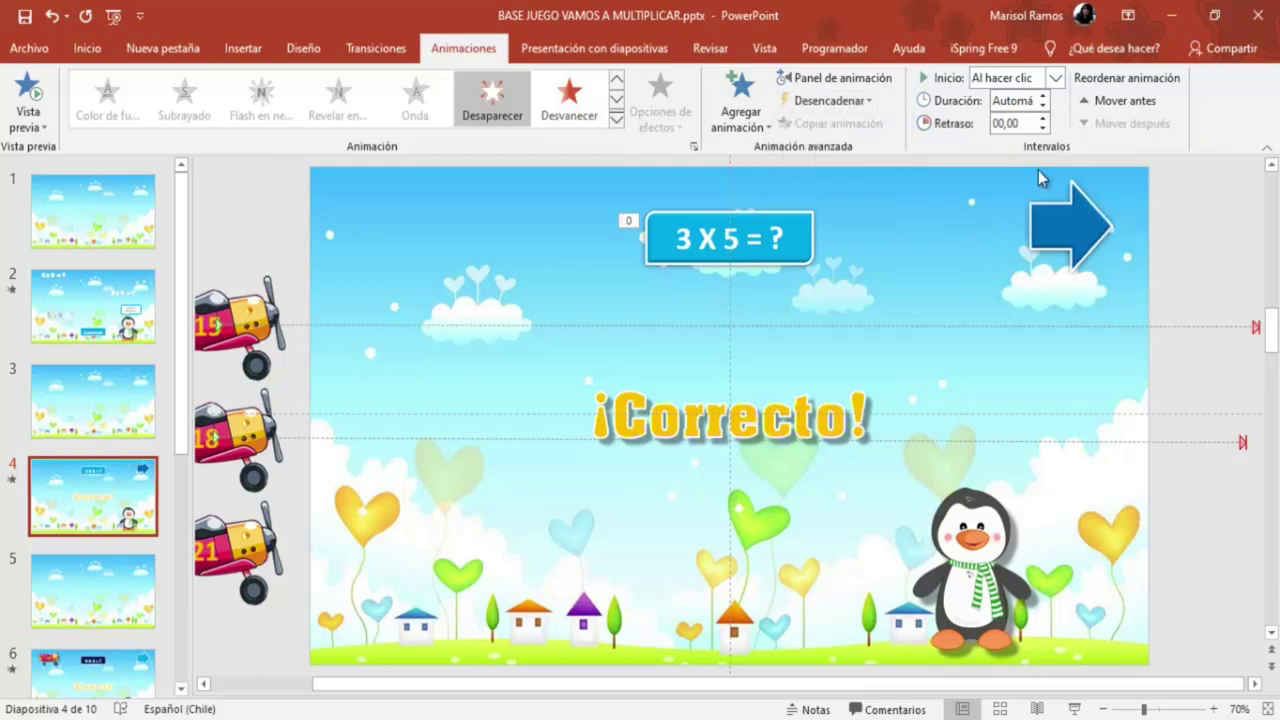
Start the disappear Con la anterior, test the slide show, then select the 21 plane
{"action": "left_click", "coordinate": [1055, 78]}
{"action": "left_click", "coordinate": [1012, 118]}
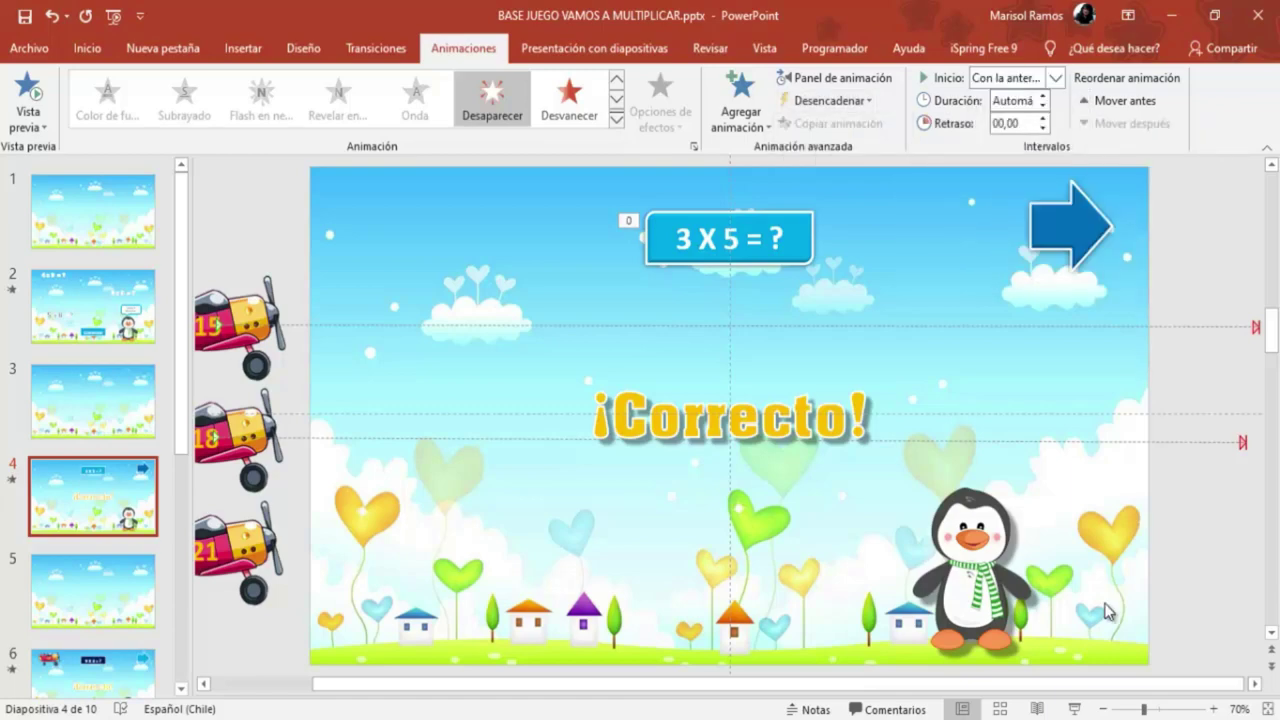
{"action": "left_click", "coordinate": [1073, 708]}
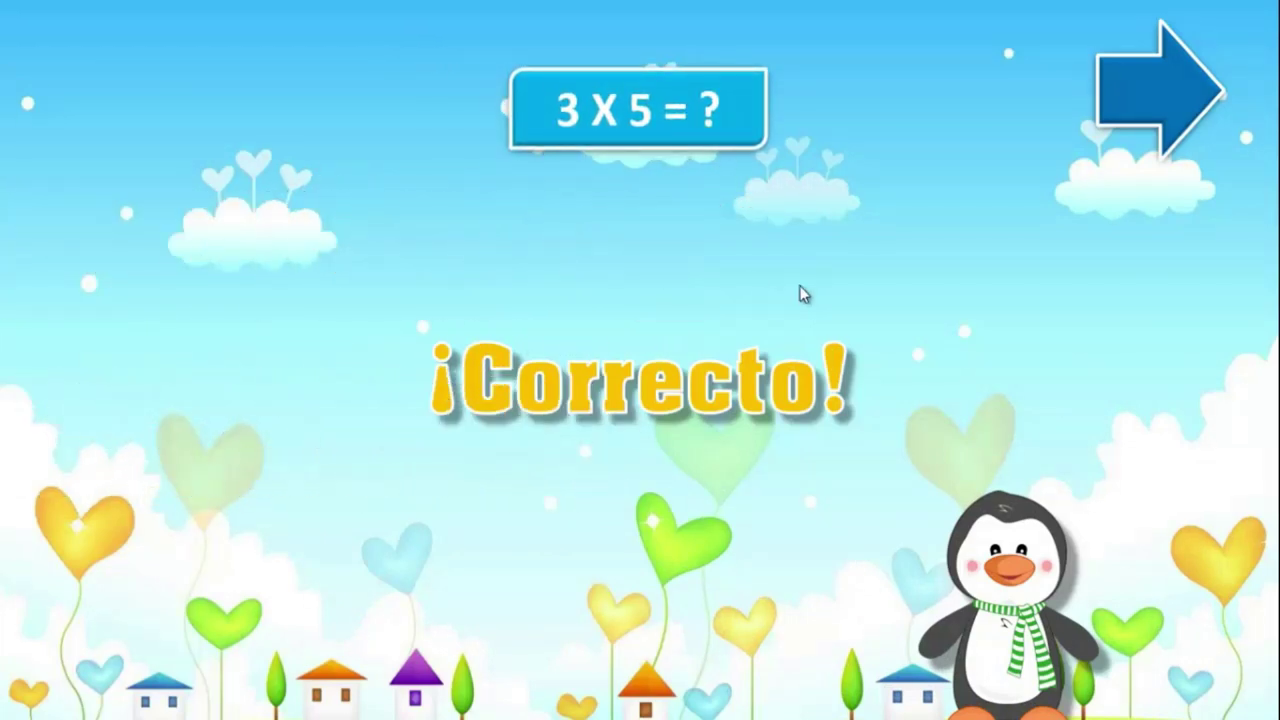
{"action": "key", "text": "Escape"}
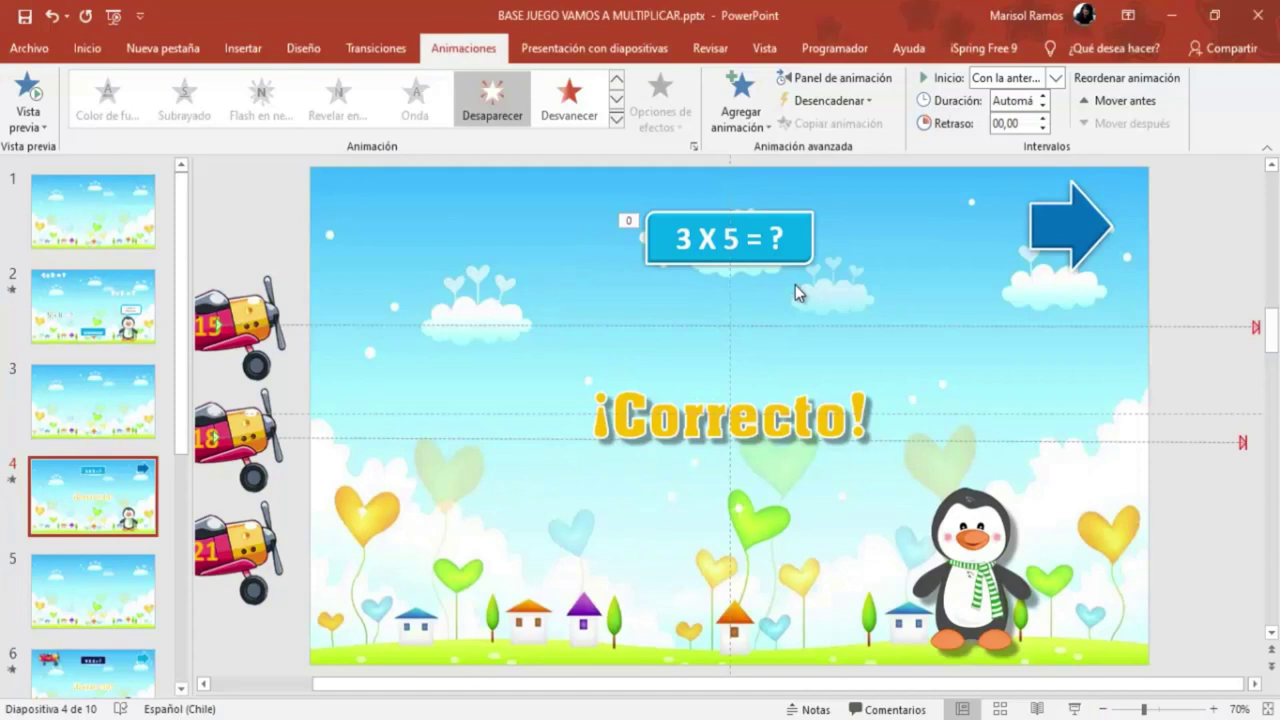
{"action": "left_click", "coordinate": [235, 535]}
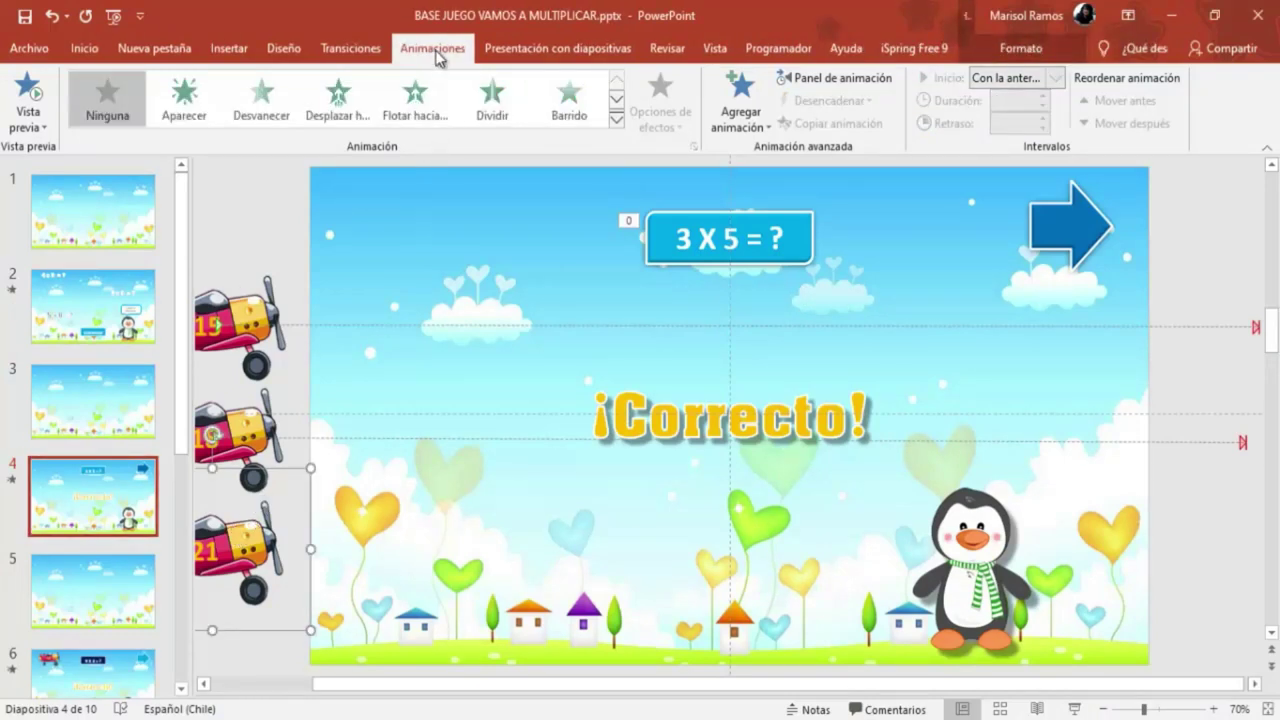
Give the 21 plane a Líneas motion path pointing to the right (Derecha)
{"action": "left_click", "coordinate": [622, 124]}
{"action": "scroll", "coordinate": [538, 276], "scroll_direction": "down", "scroll_amount": 1}
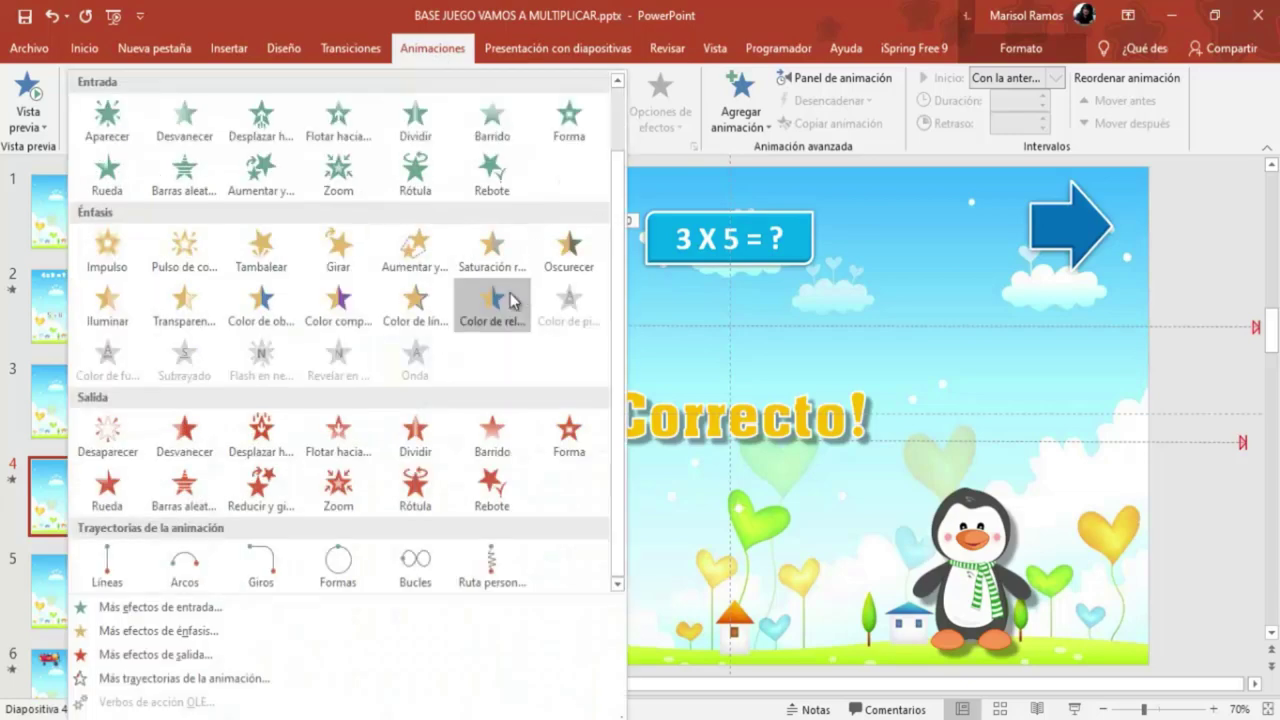
{"action": "left_click", "coordinate": [124, 565]}
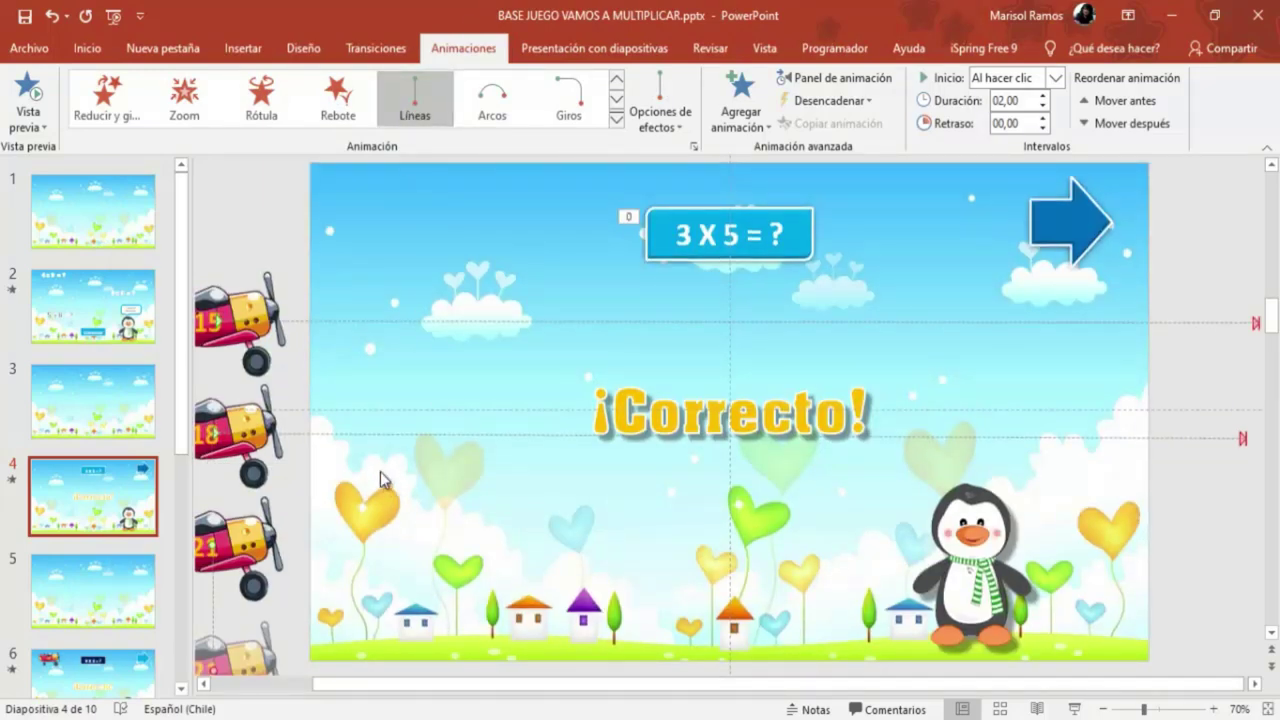
{"action": "left_click", "coordinate": [684, 138]}
{"action": "left_click", "coordinate": [705, 268]}
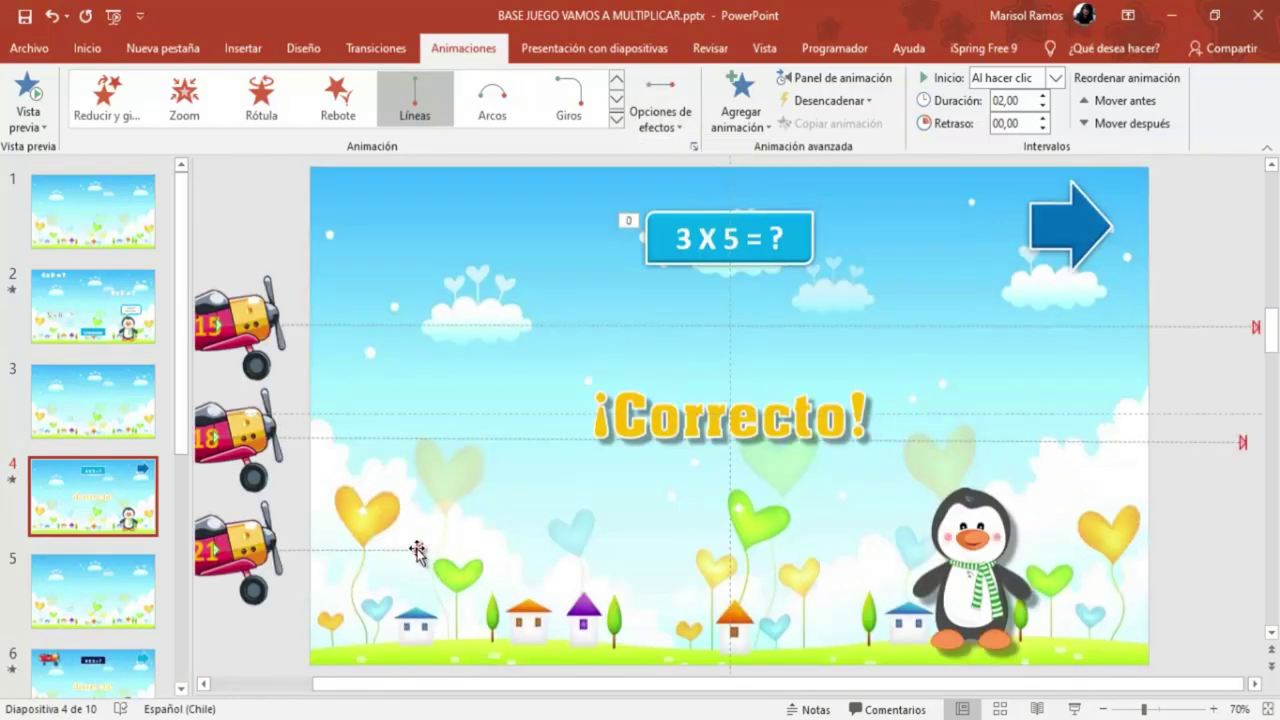
Extend the path's end to the slide's right edge and start it Con la anterior
{"action": "left_click", "coordinate": [417, 552]}
{"action": "left_click_drag", "start_coordinate": [440, 545], "coordinate": [1274, 543]}
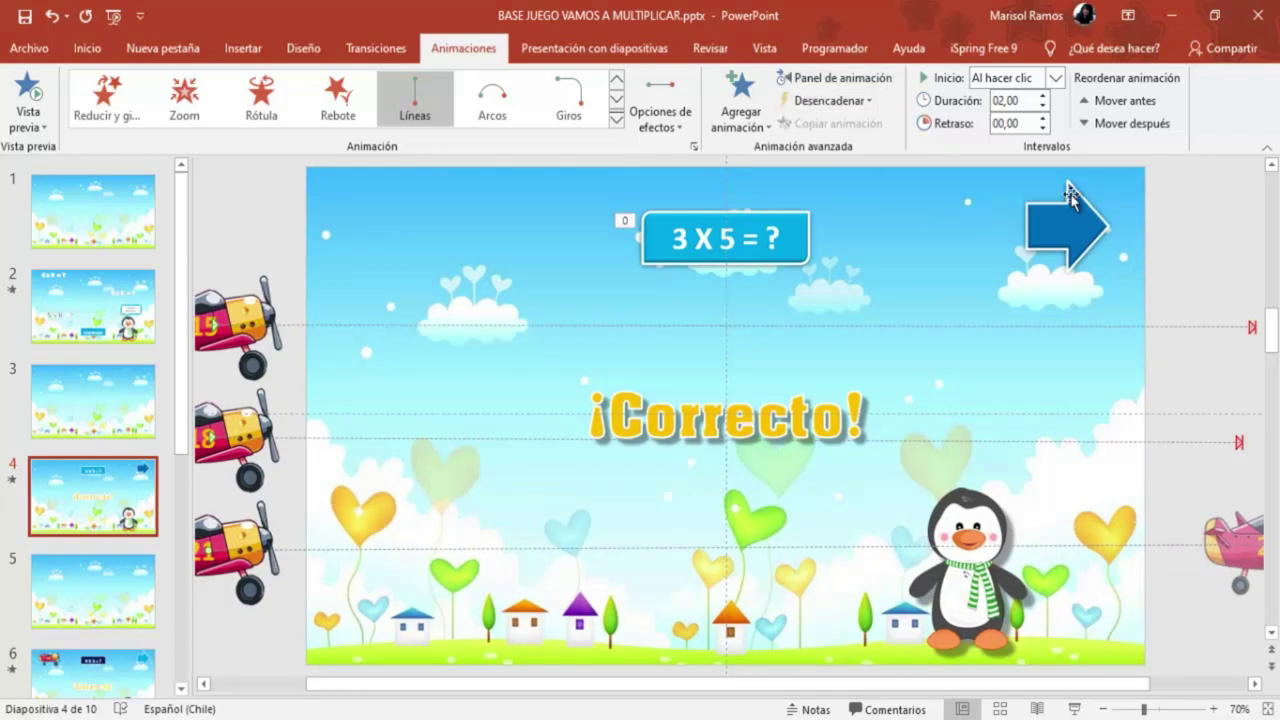
{"action": "left_click", "coordinate": [1058, 78]}
{"action": "left_click", "coordinate": [1005, 117]}
{"action": "type", "text": "01,5"}
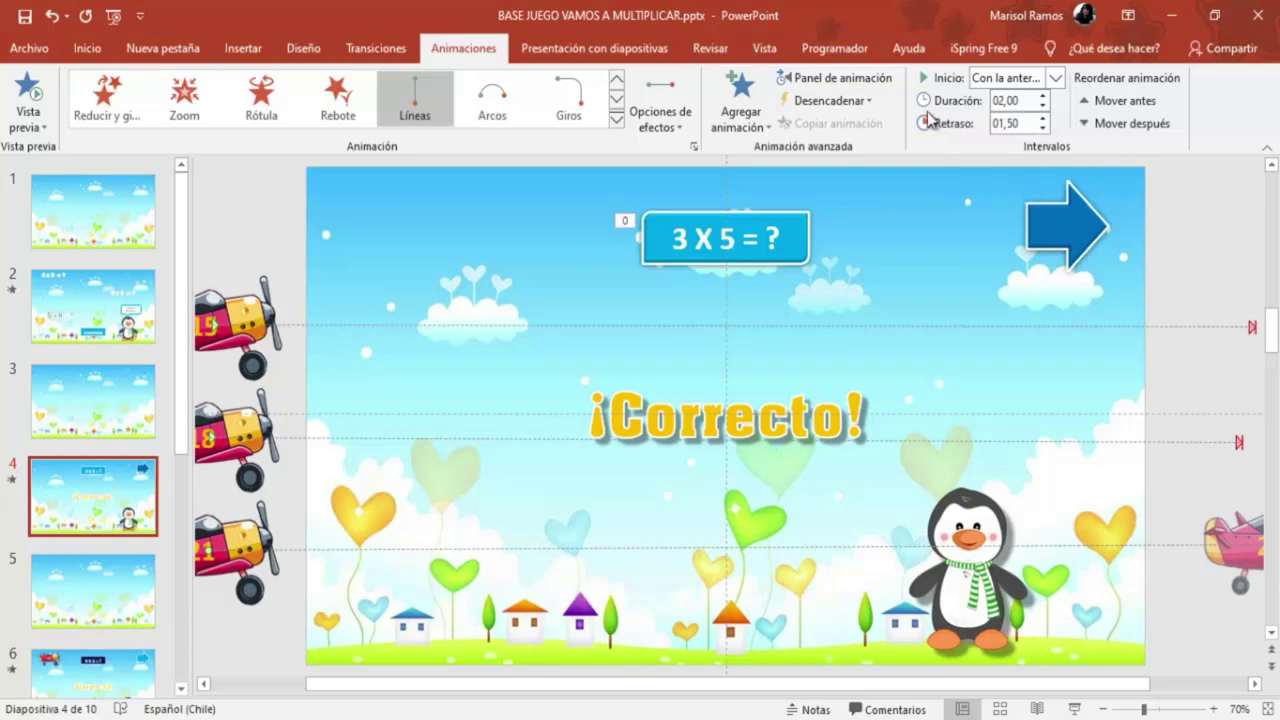
{"action": "left_click", "coordinate": [823, 80]}
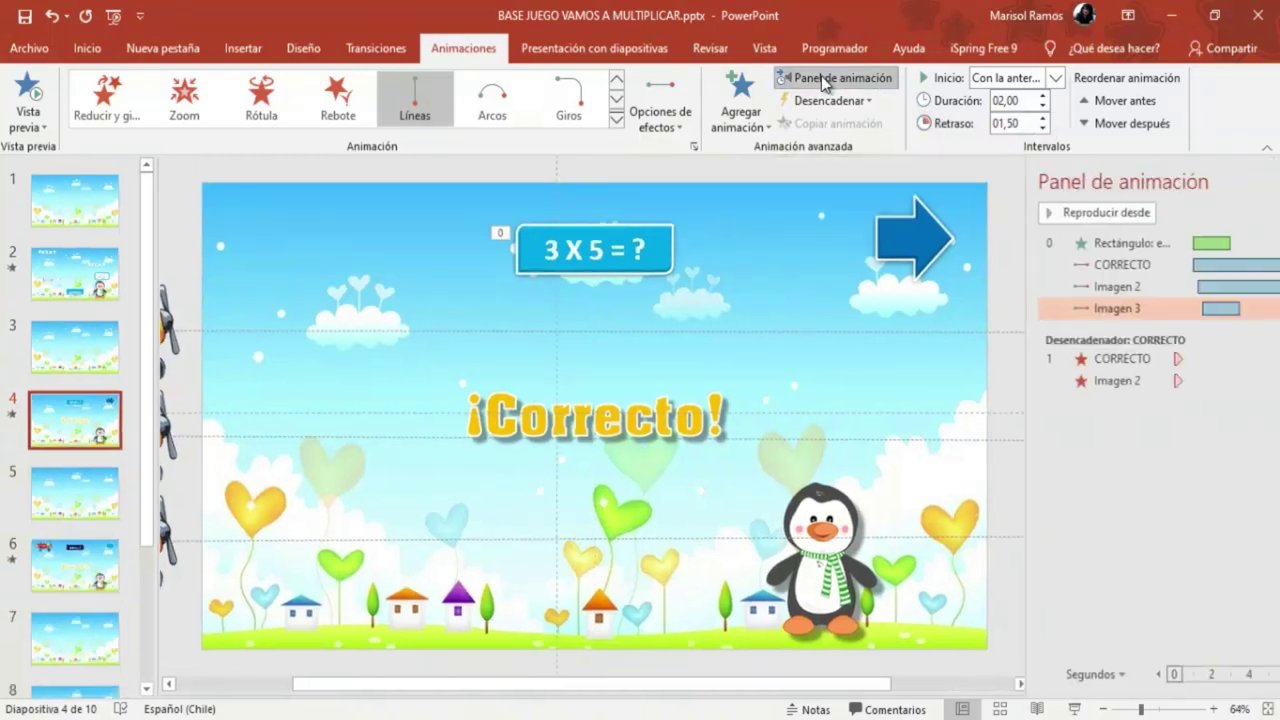
Set Imagen 3's timing to a 5-second duration, repeating until the end of the slide
{"action": "left_click", "coordinate": [1255, 309]}
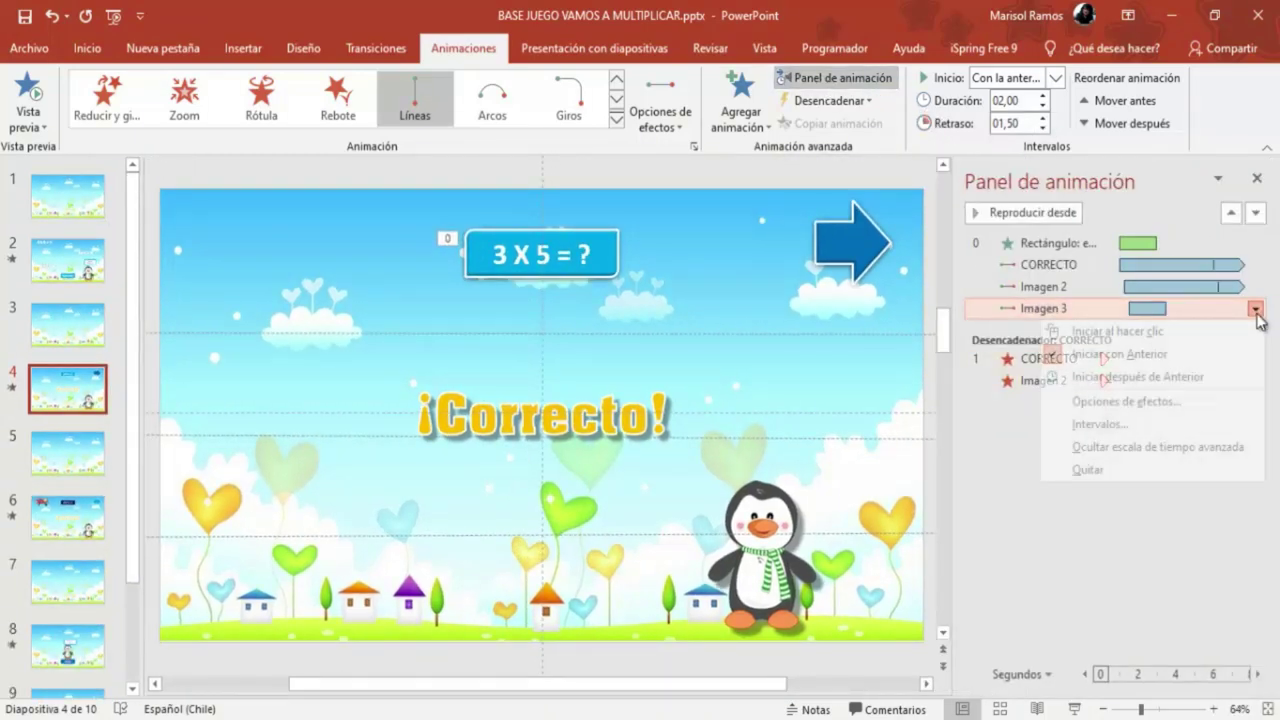
{"action": "left_click", "coordinate": [1072, 424]}
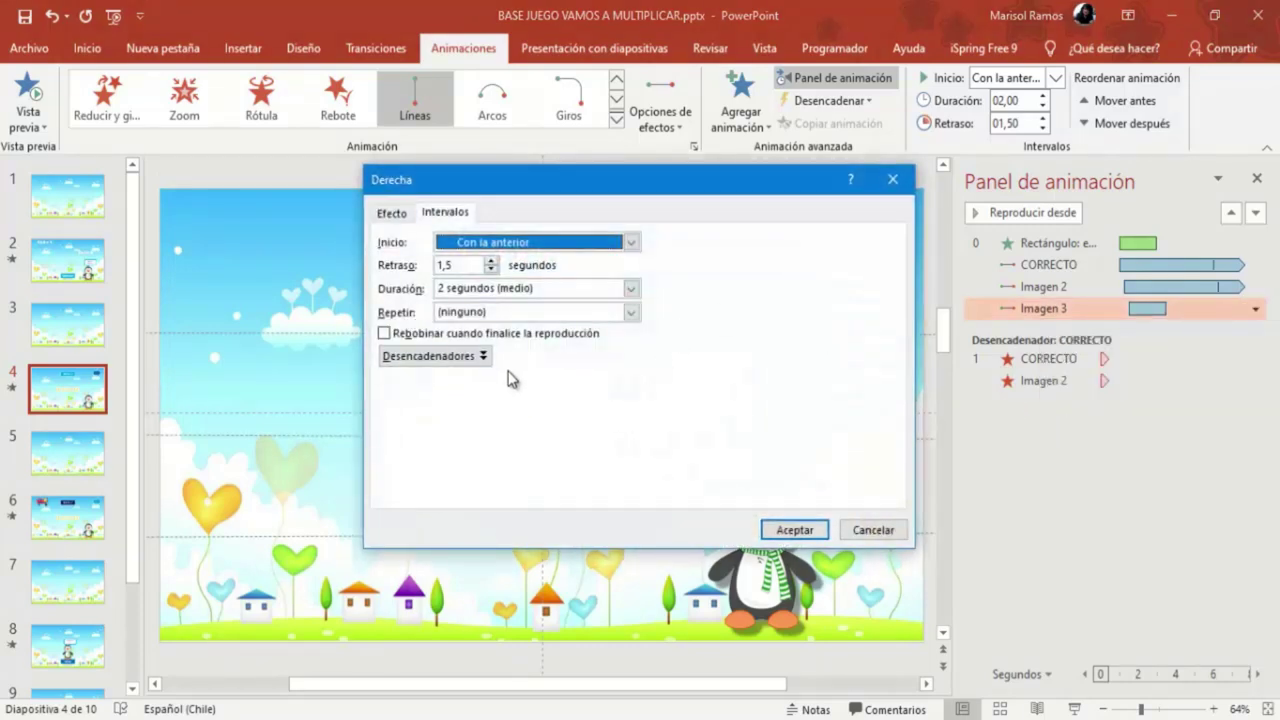
{"action": "left_click", "coordinate": [631, 289]}
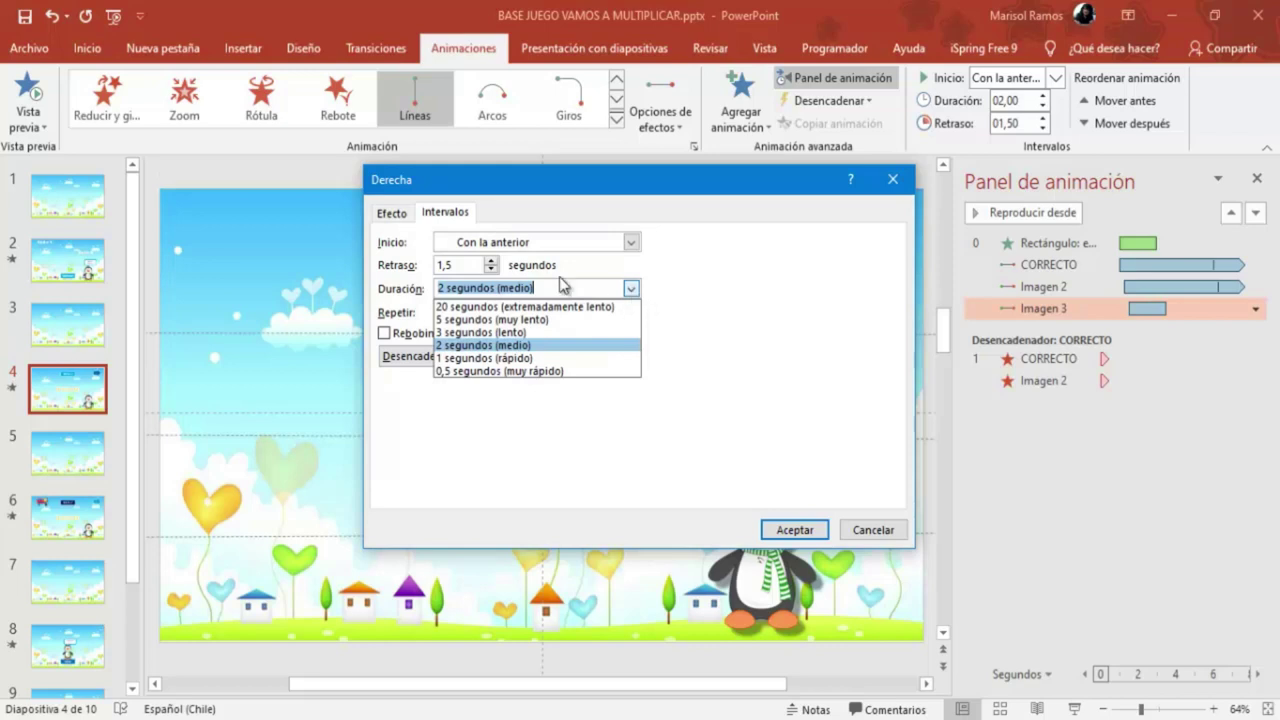
{"action": "left_click", "coordinate": [471, 320]}
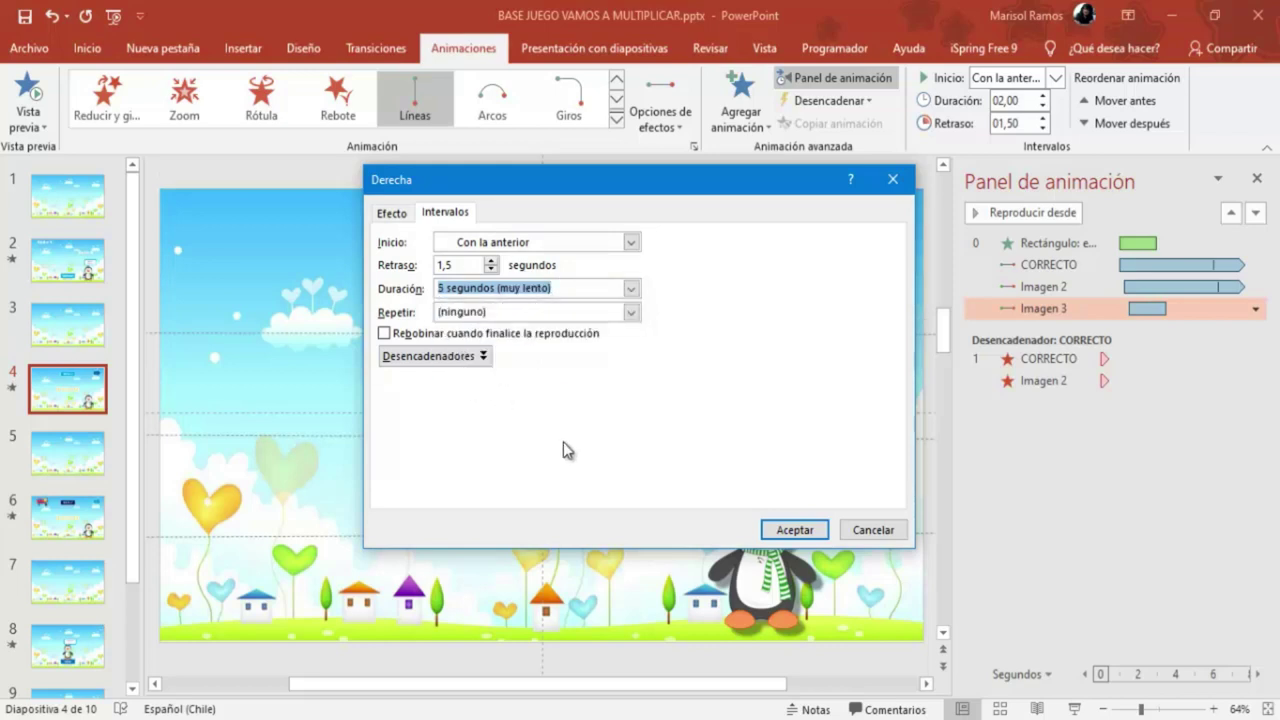
{"action": "left_click", "coordinate": [630, 313]}
{"action": "left_click", "coordinate": [502, 421]}
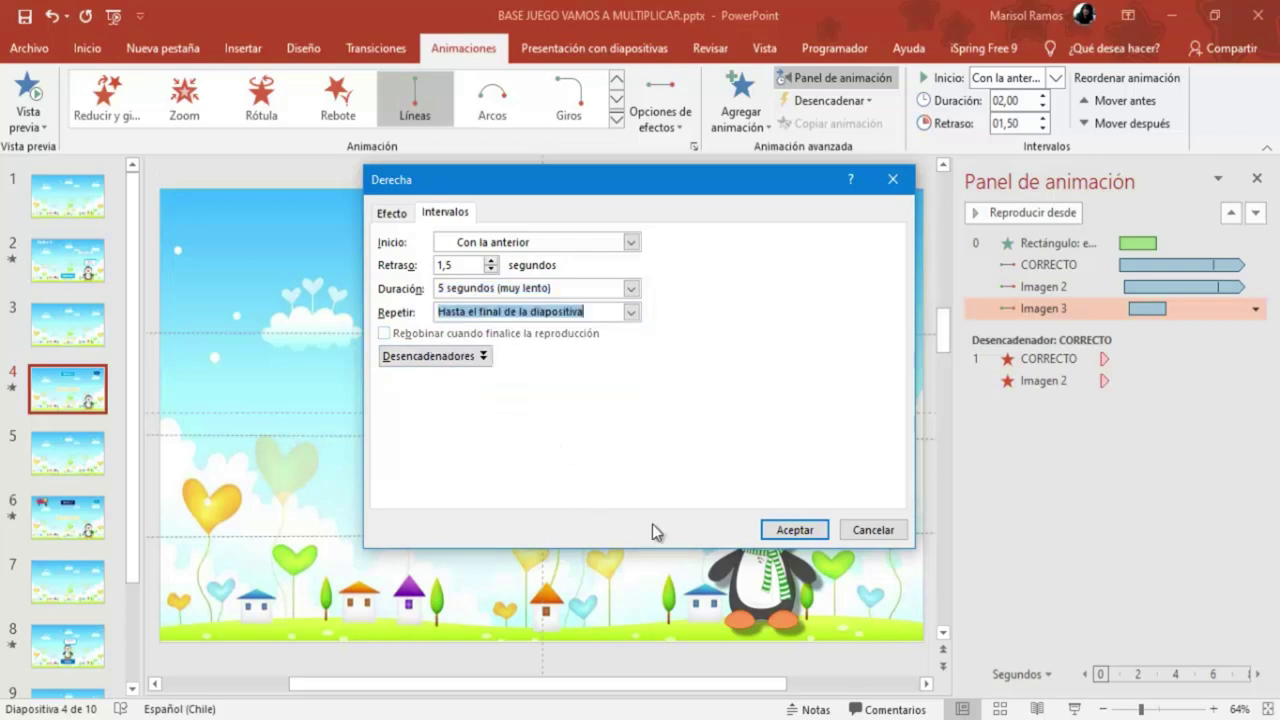
{"action": "left_click", "coordinate": [776, 529]}
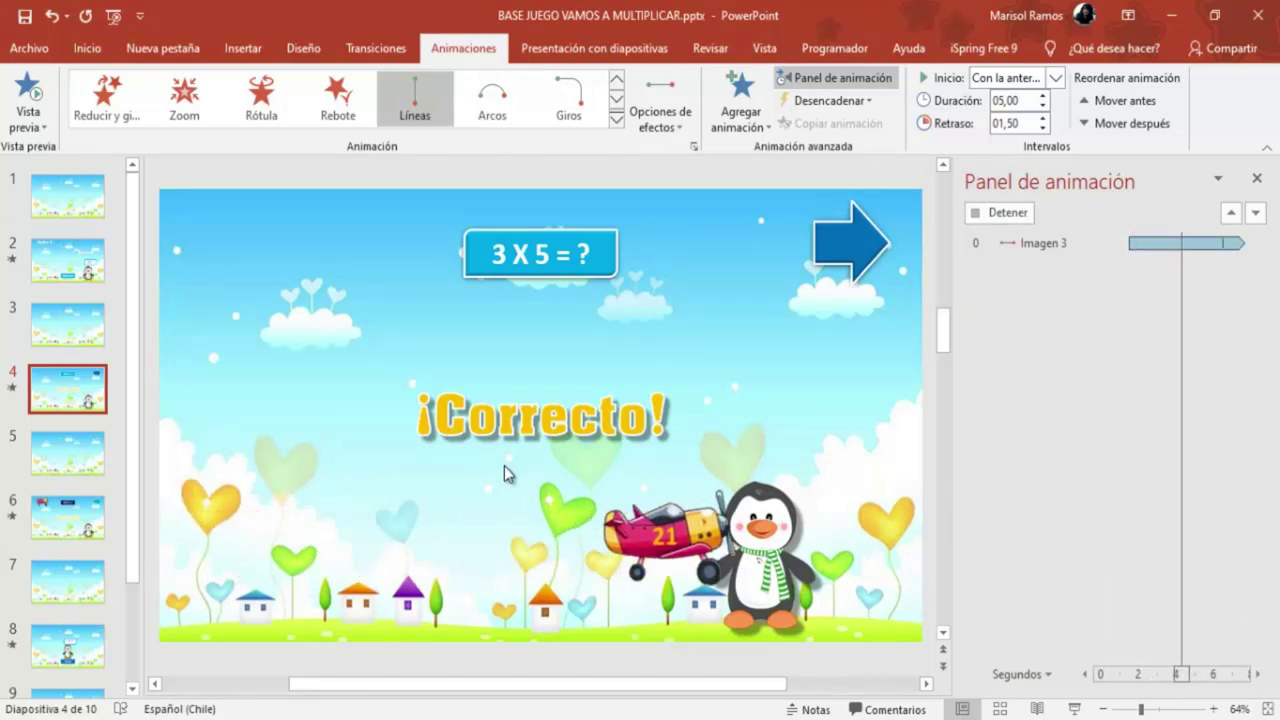
Test the planes' flights in a slide show, then close the Panel de animación
{"action": "left_click", "coordinate": [1076, 709]}
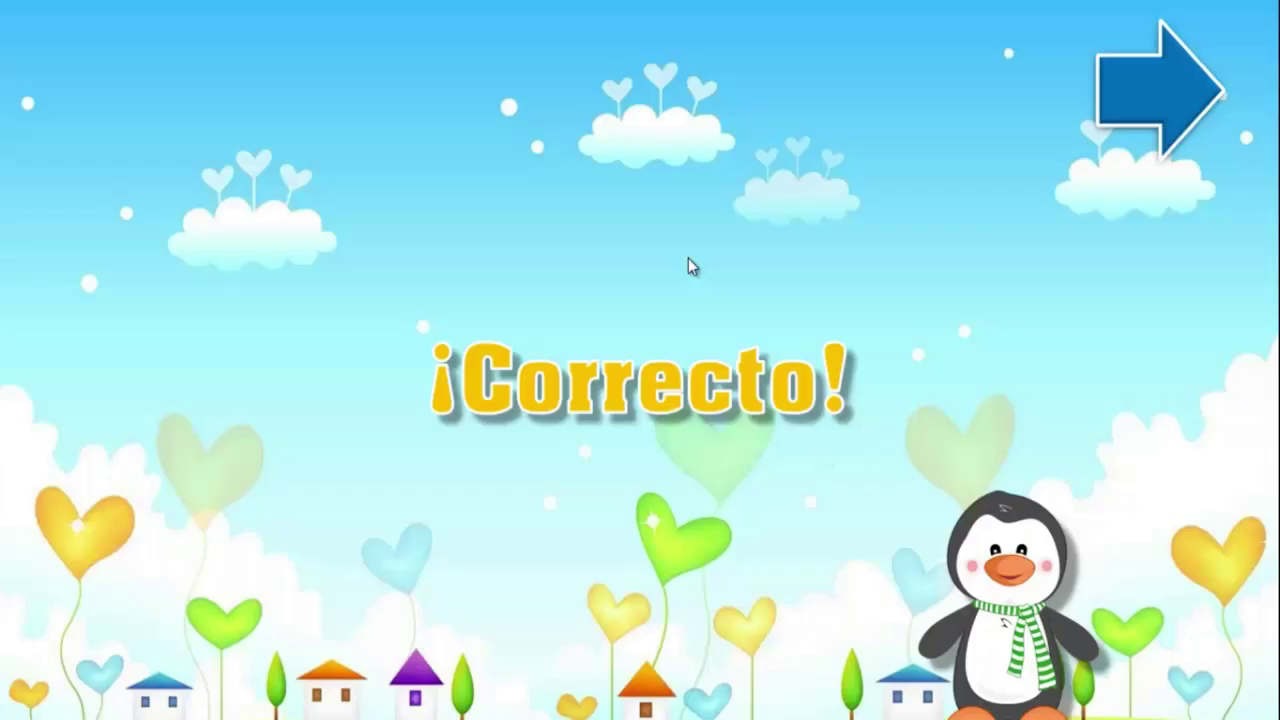
{"action": "left_click", "coordinate": [397, 232]}
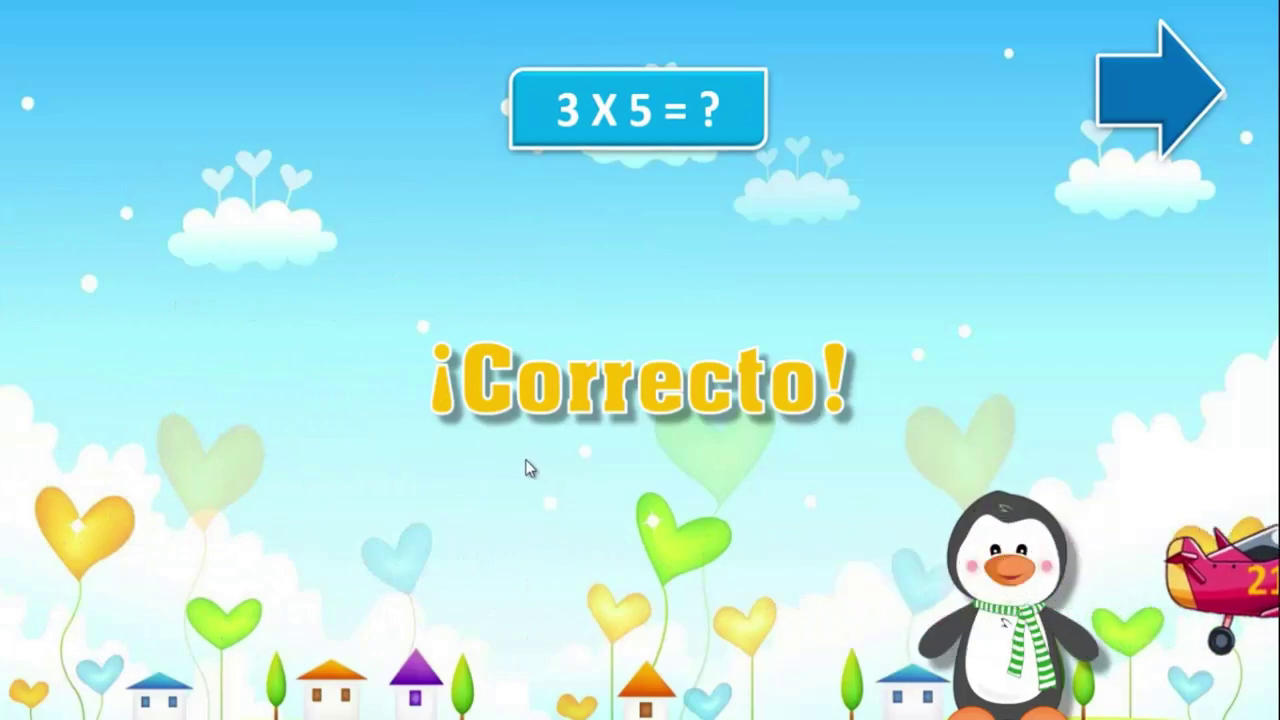
{"action": "key", "text": "Escape"}
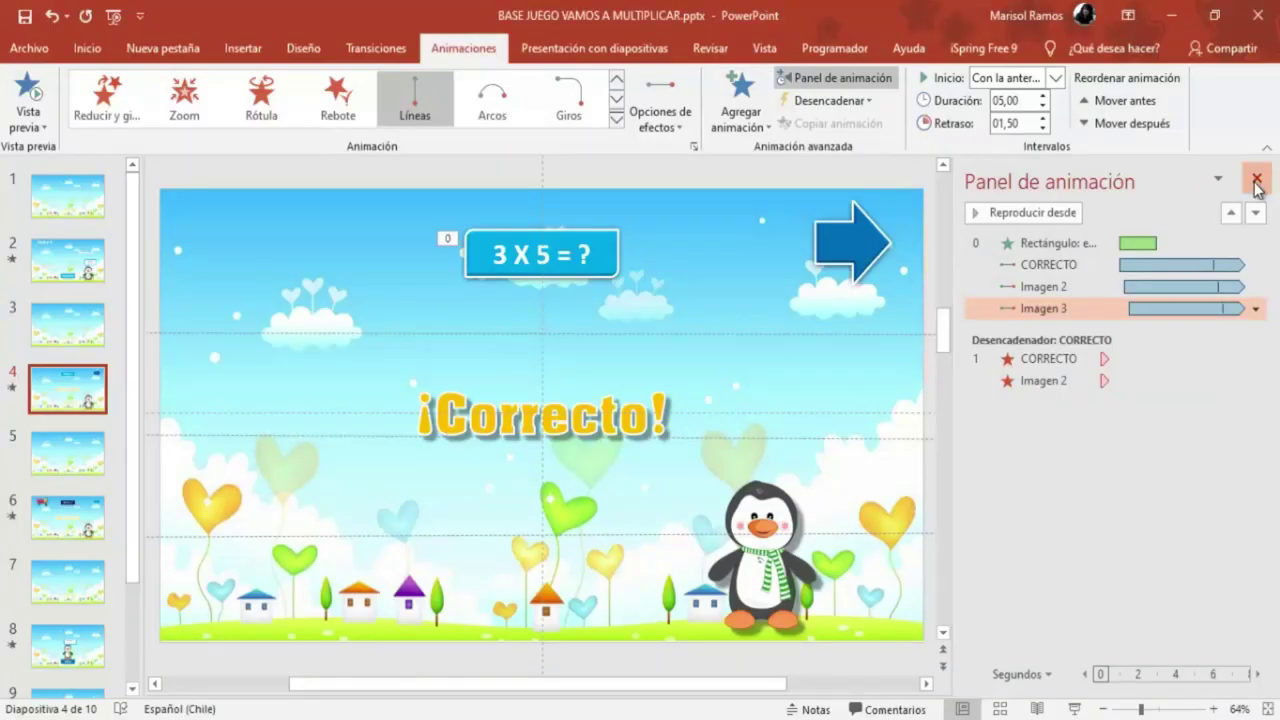
{"action": "left_click", "coordinate": [1257, 186]}
{"action": "left_click", "coordinate": [230, 528]}
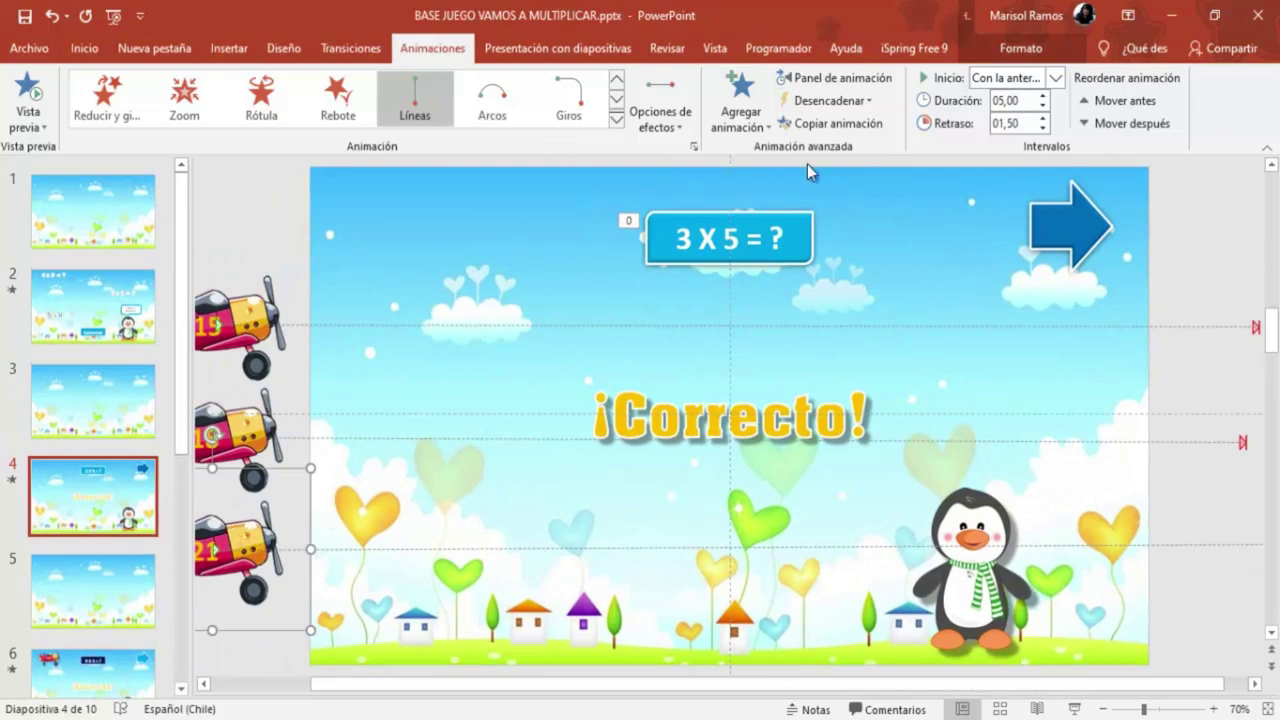
Add a Desaparecer exit to the 21 plane, triggered by clicking the CORRECTO text
{"action": "left_click", "coordinate": [766, 127]}
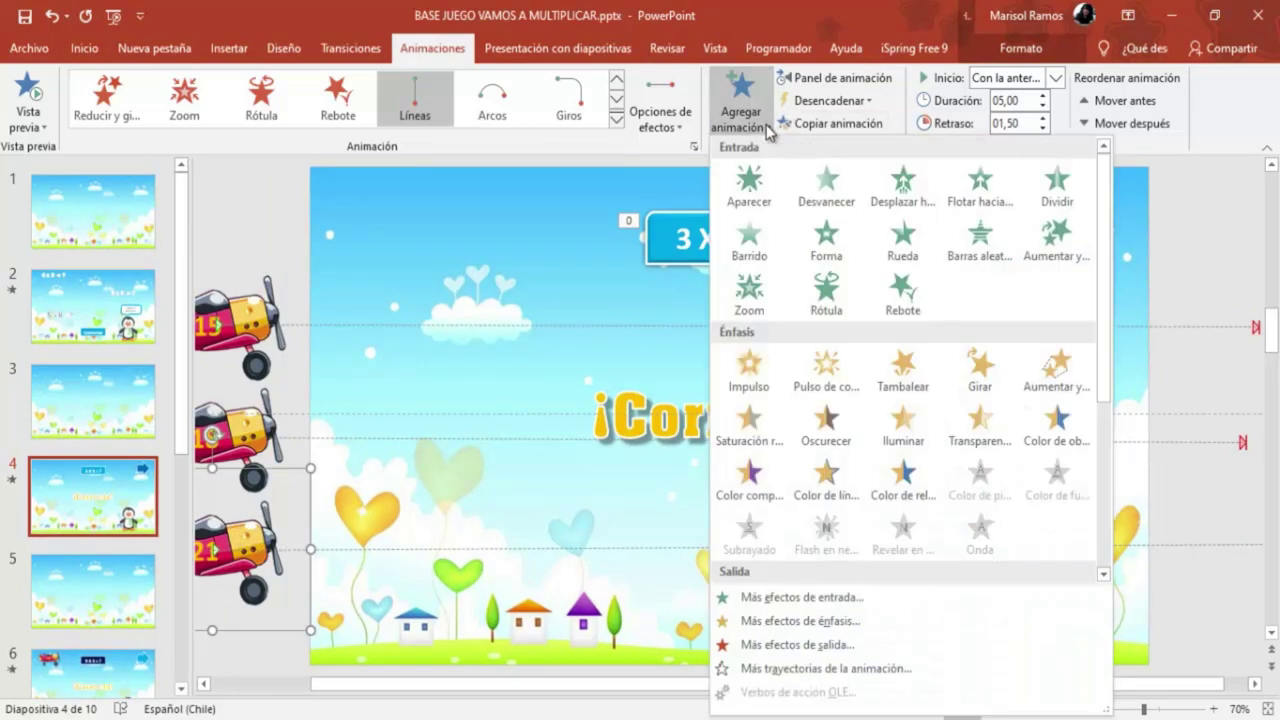
{"action": "scroll", "coordinate": [826, 240], "scroll_direction": "down", "scroll_amount": 3}
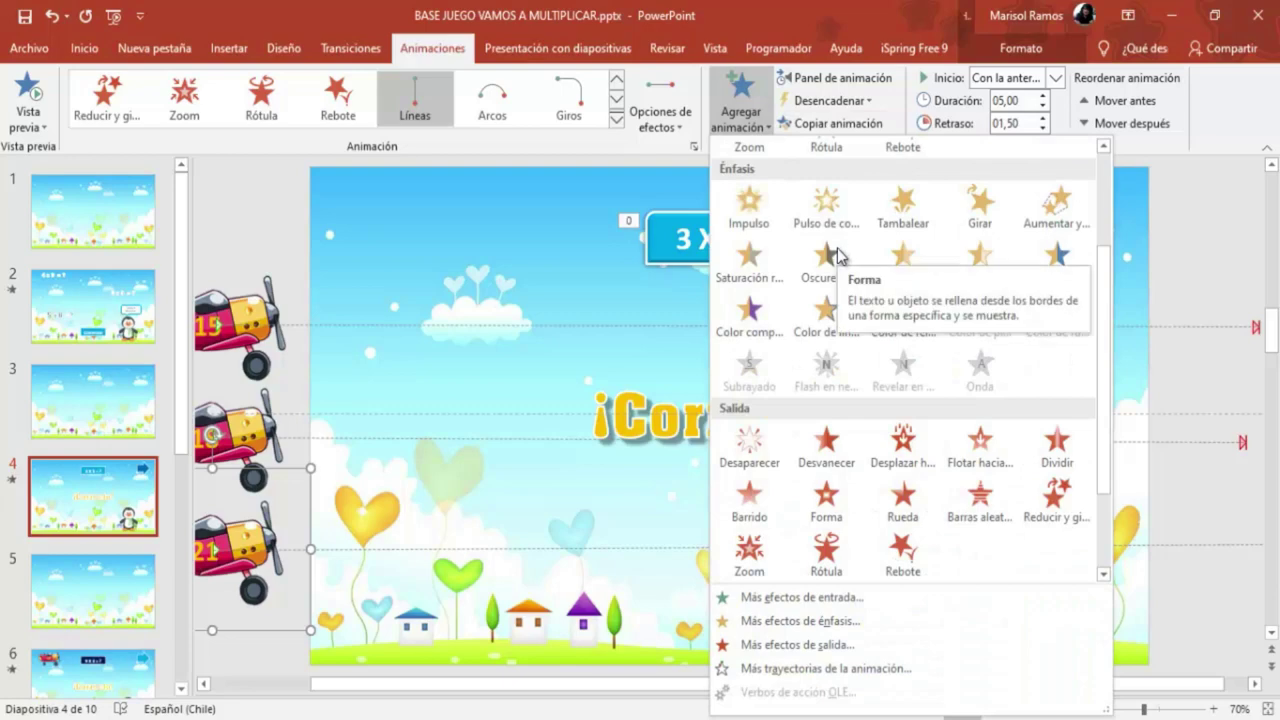
{"action": "left_click", "coordinate": [750, 450]}
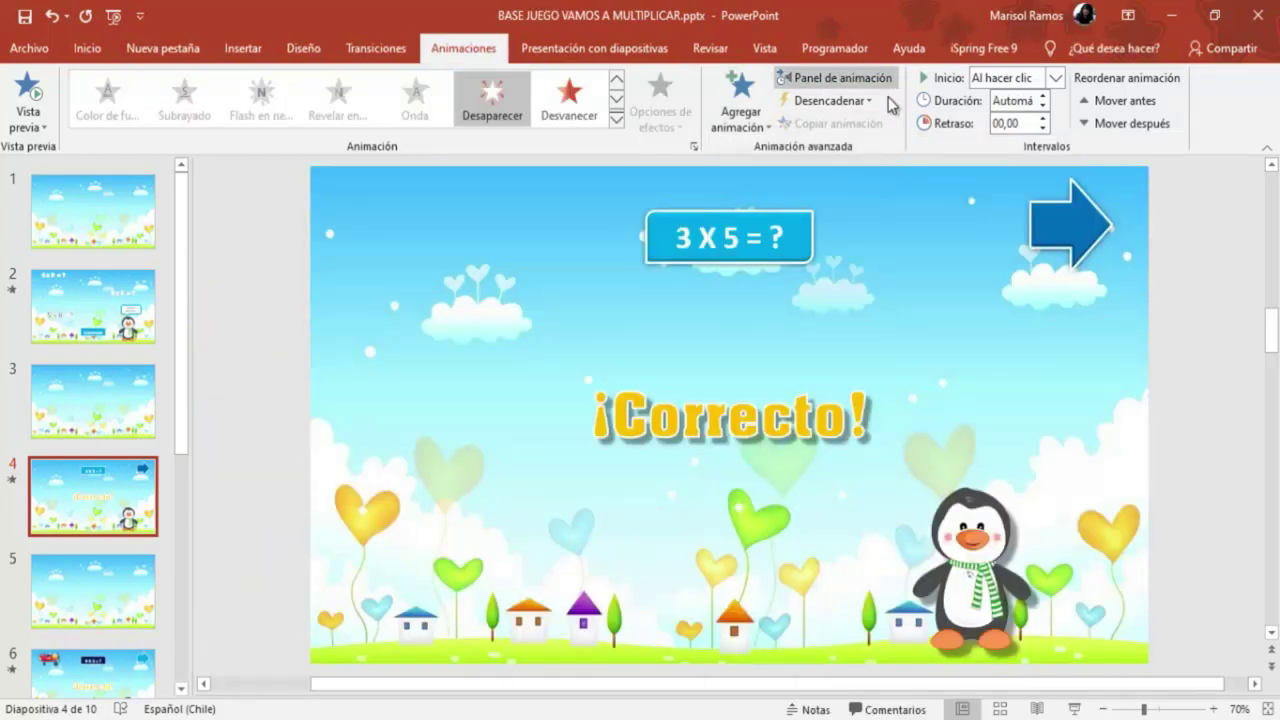
{"action": "left_click", "coordinate": [873, 104]}
{"action": "mouse_move", "coordinate": [876, 127]}
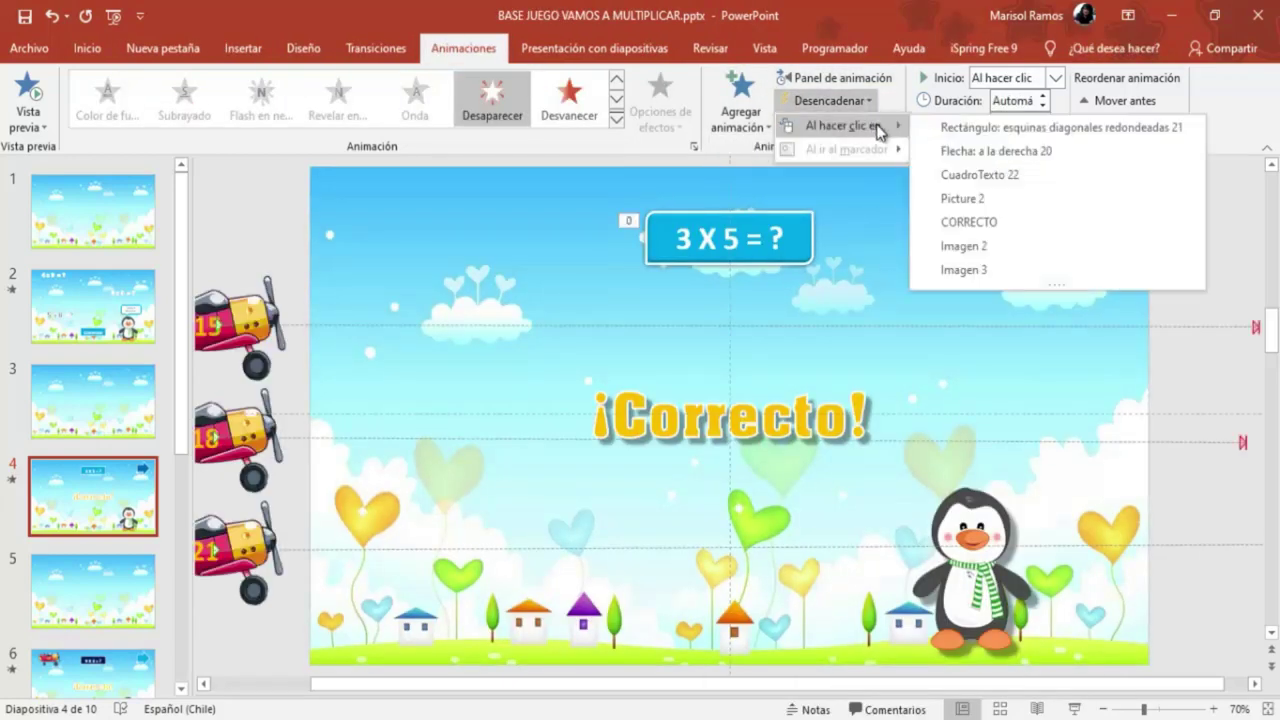
{"action": "left_click", "coordinate": [965, 222]}
Start the disappear Con la anterior and play the slide as a slide show
{"action": "left_click", "coordinate": [1050, 80]}
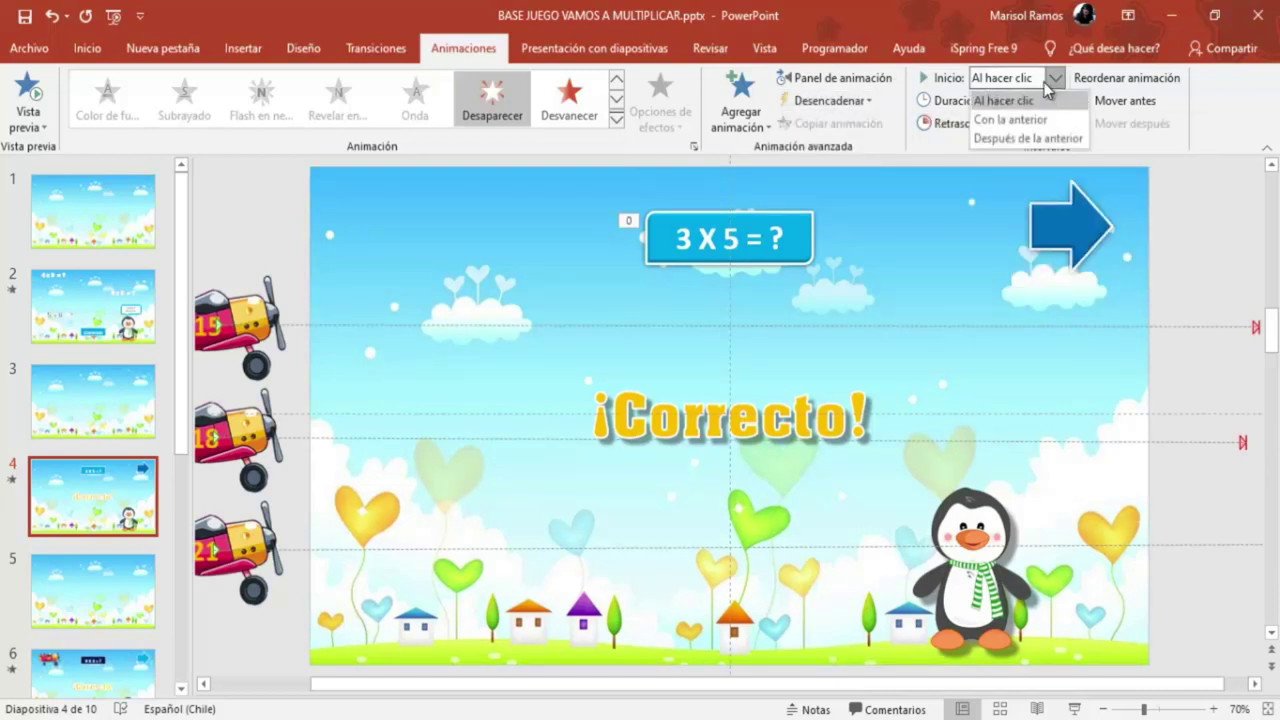
{"action": "left_click", "coordinate": [1005, 119]}
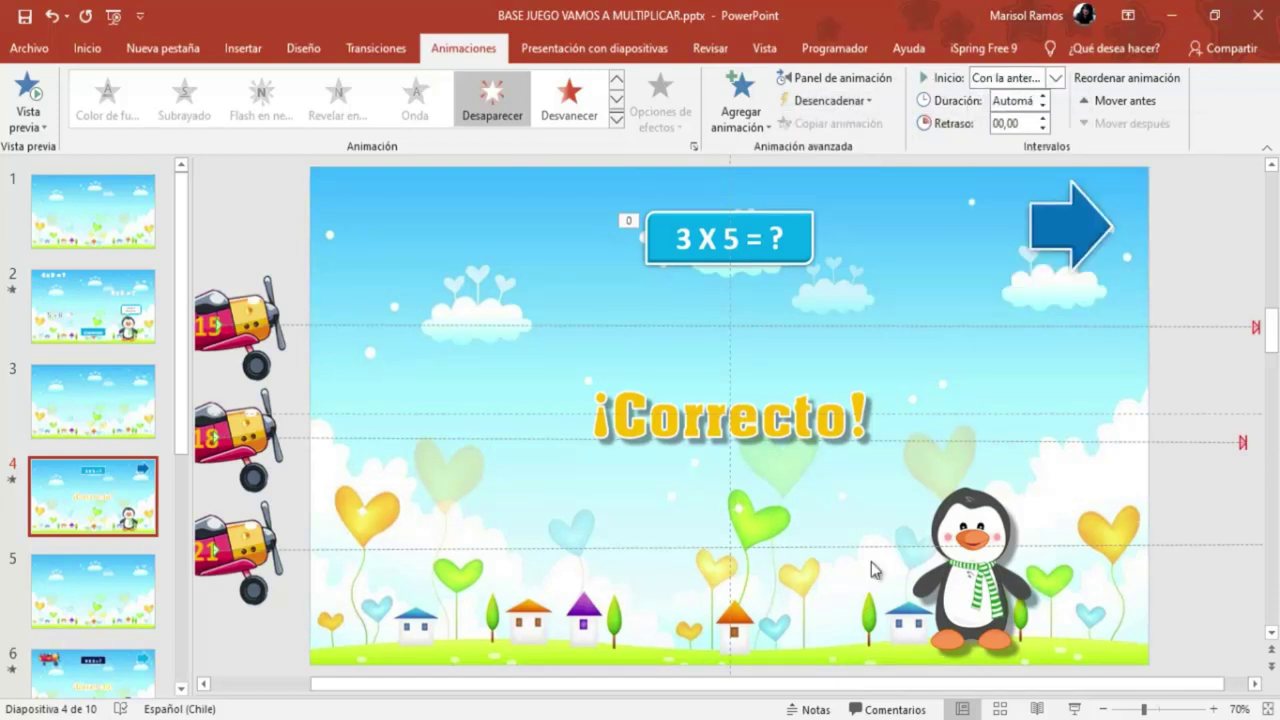
{"action": "left_click", "coordinate": [1099, 709]}
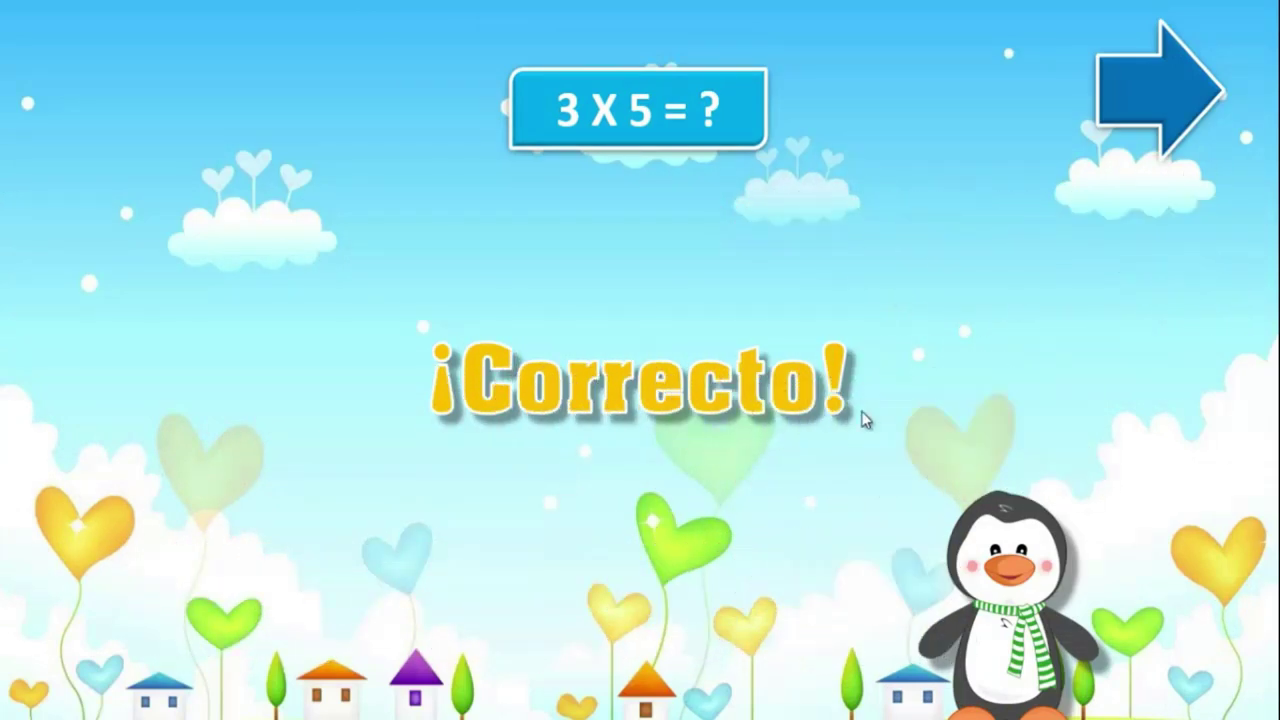
Exit and restart the slide show on slide 4 to watch the three planes
{"action": "key", "text": "Escape"}
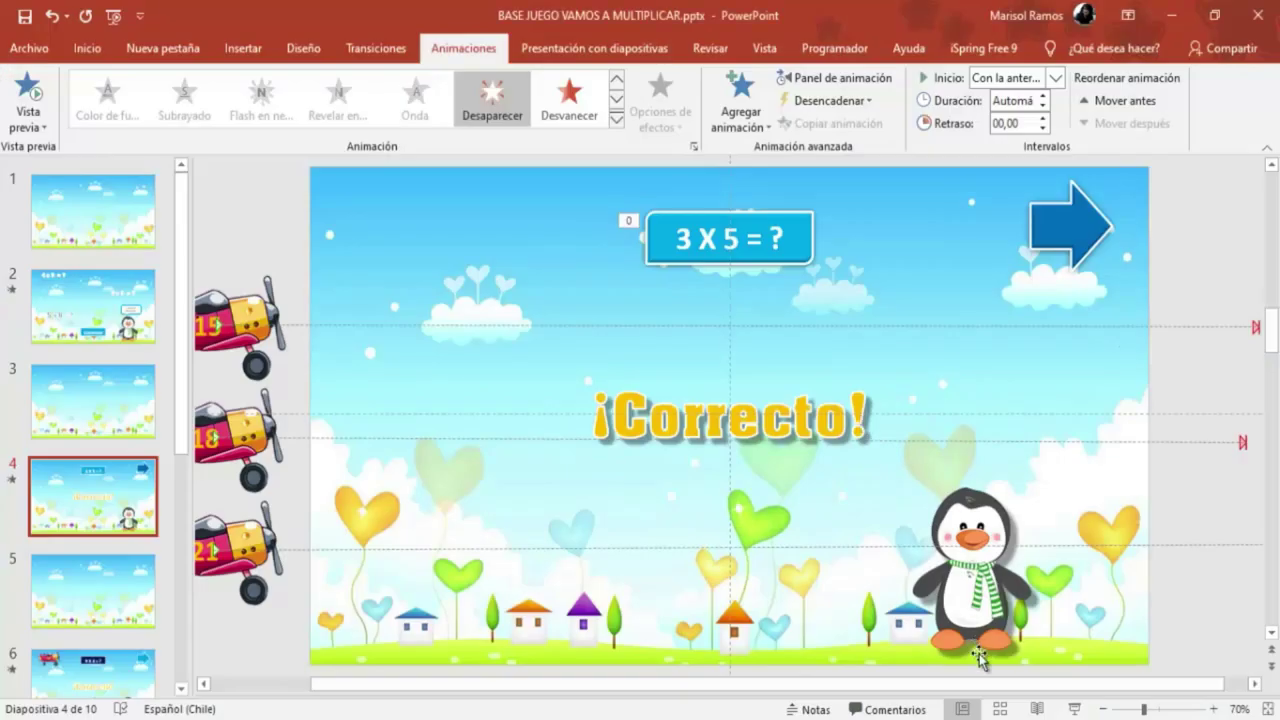
{"action": "left_click", "coordinate": [1099, 709]}
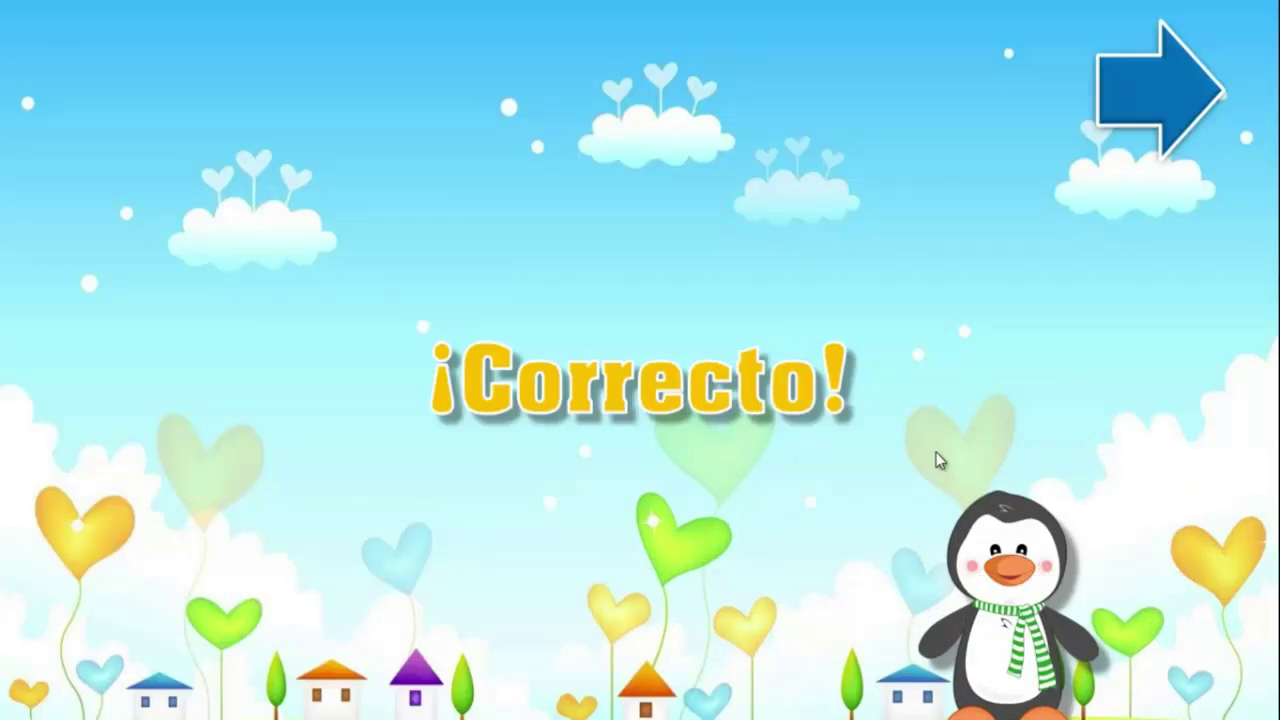